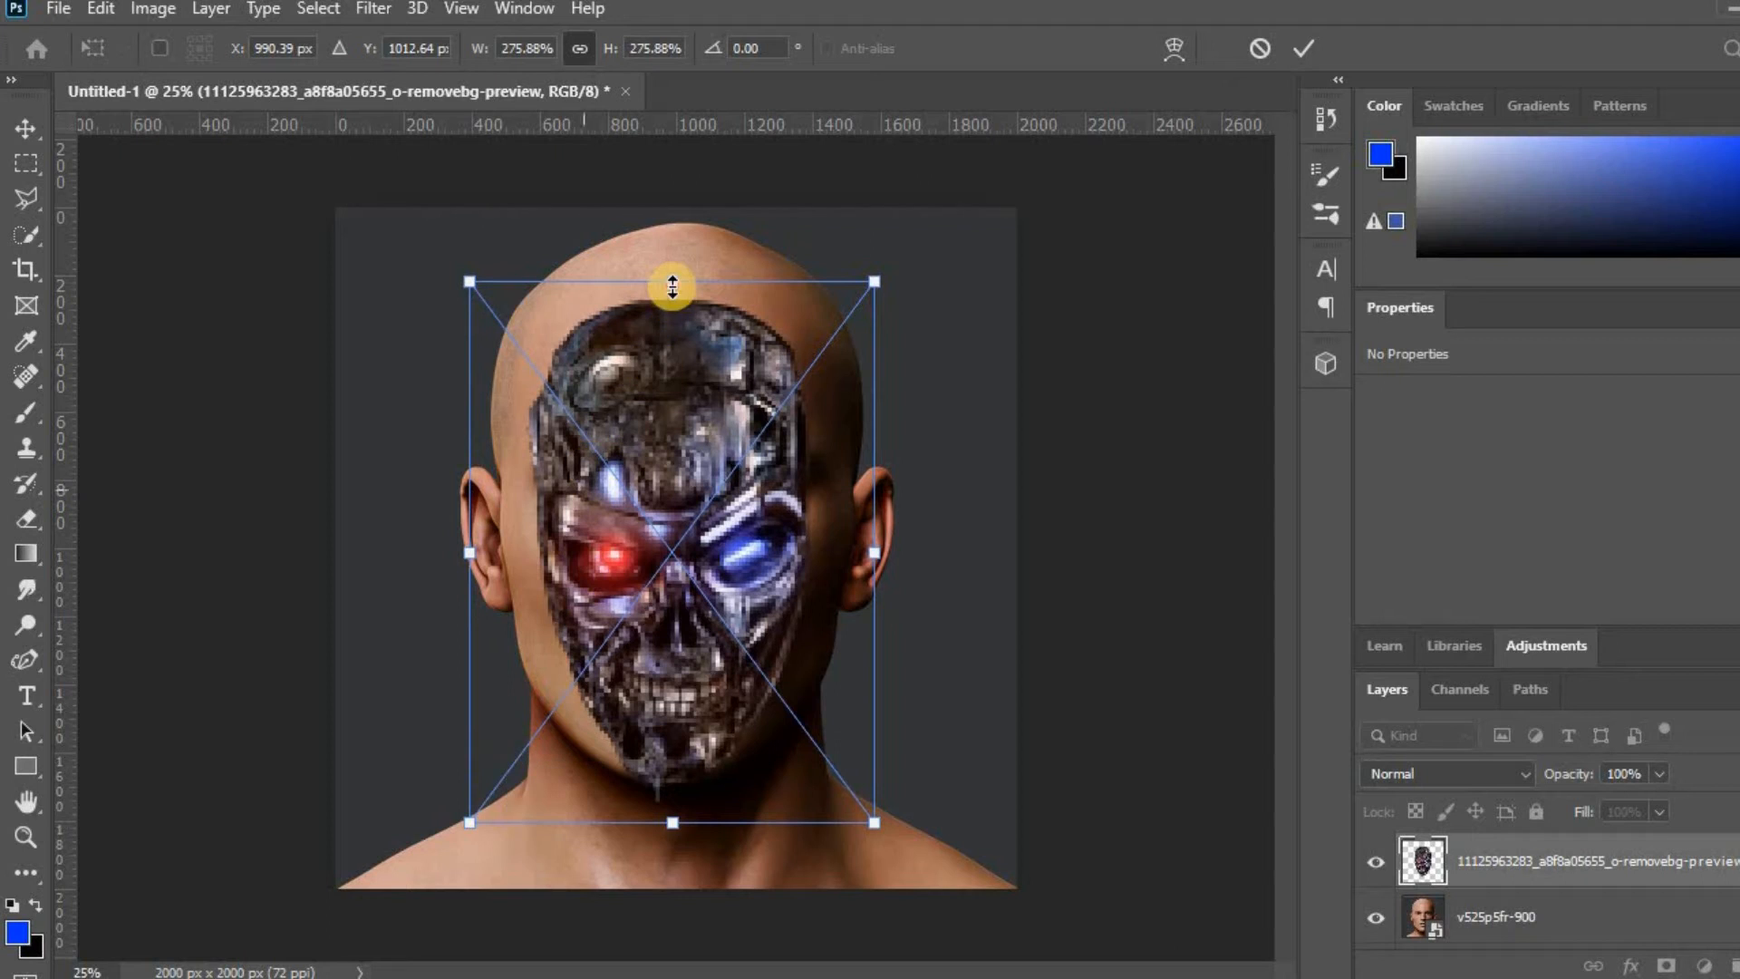
Step: Scale the cyborg face layer to 385.5% and position it over the man's head at X 1002, Y 928.28 px
{"action": "left_click_drag", "start_coordinate": [673, 281], "coordinate": [684, 206]}
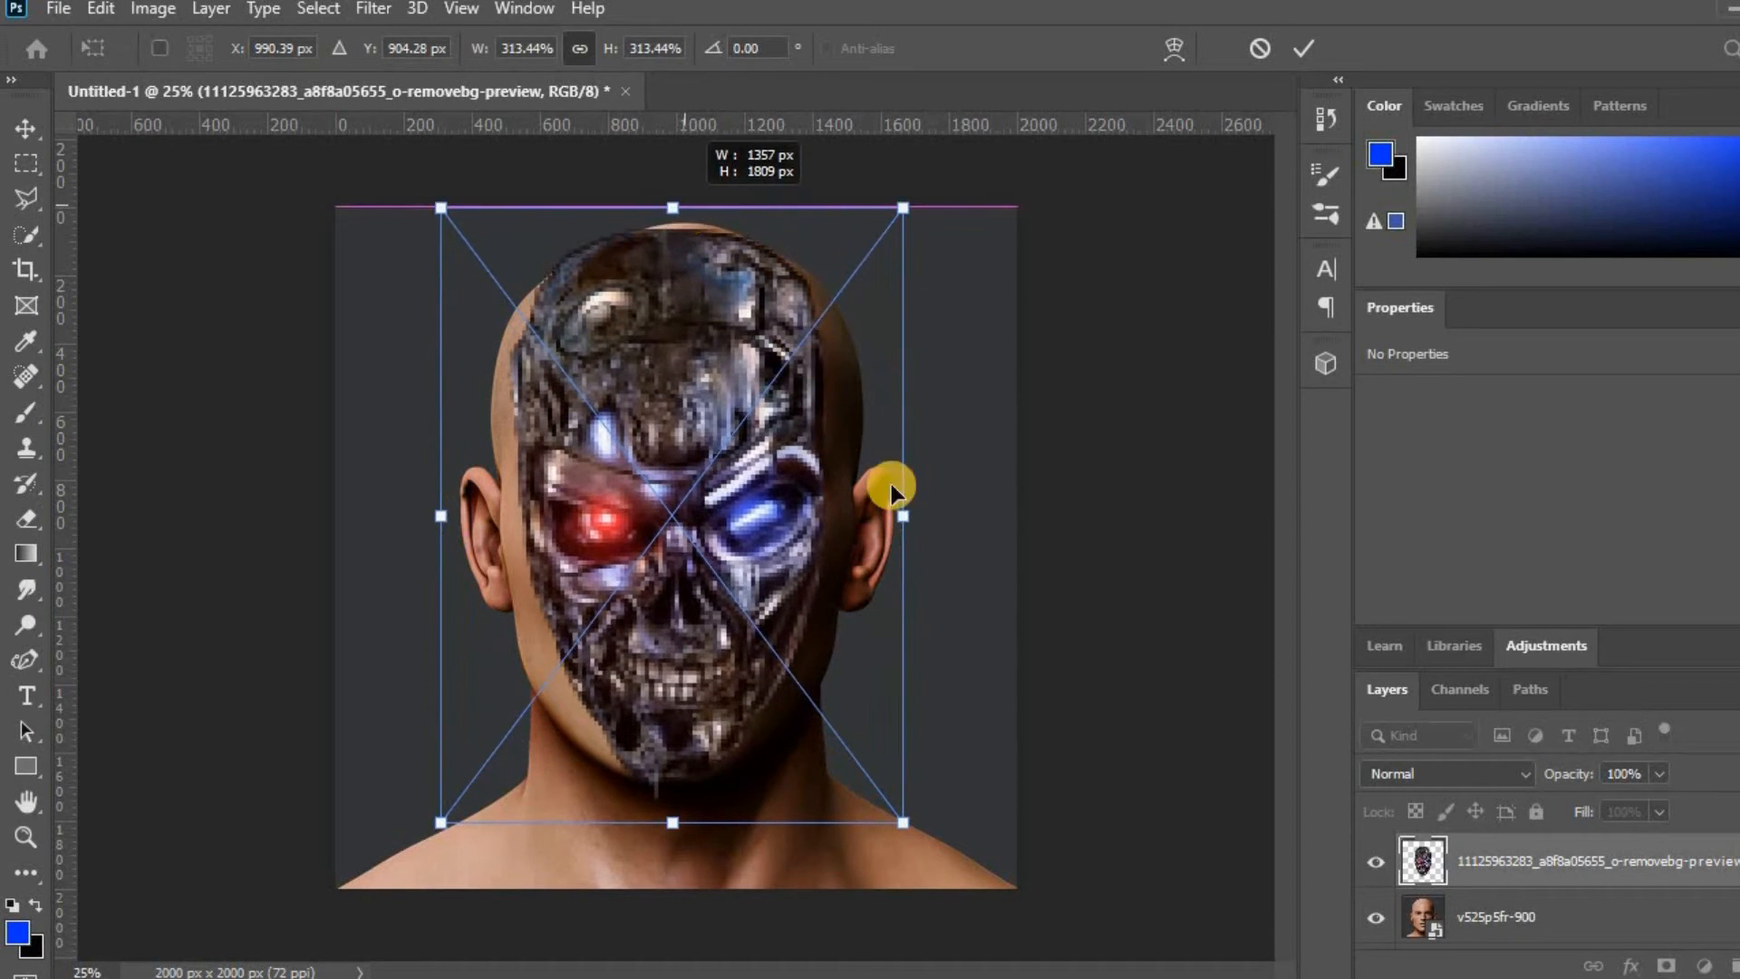
{"action": "left_click_drag", "start_coordinate": [906, 513], "coordinate": [941, 516]}
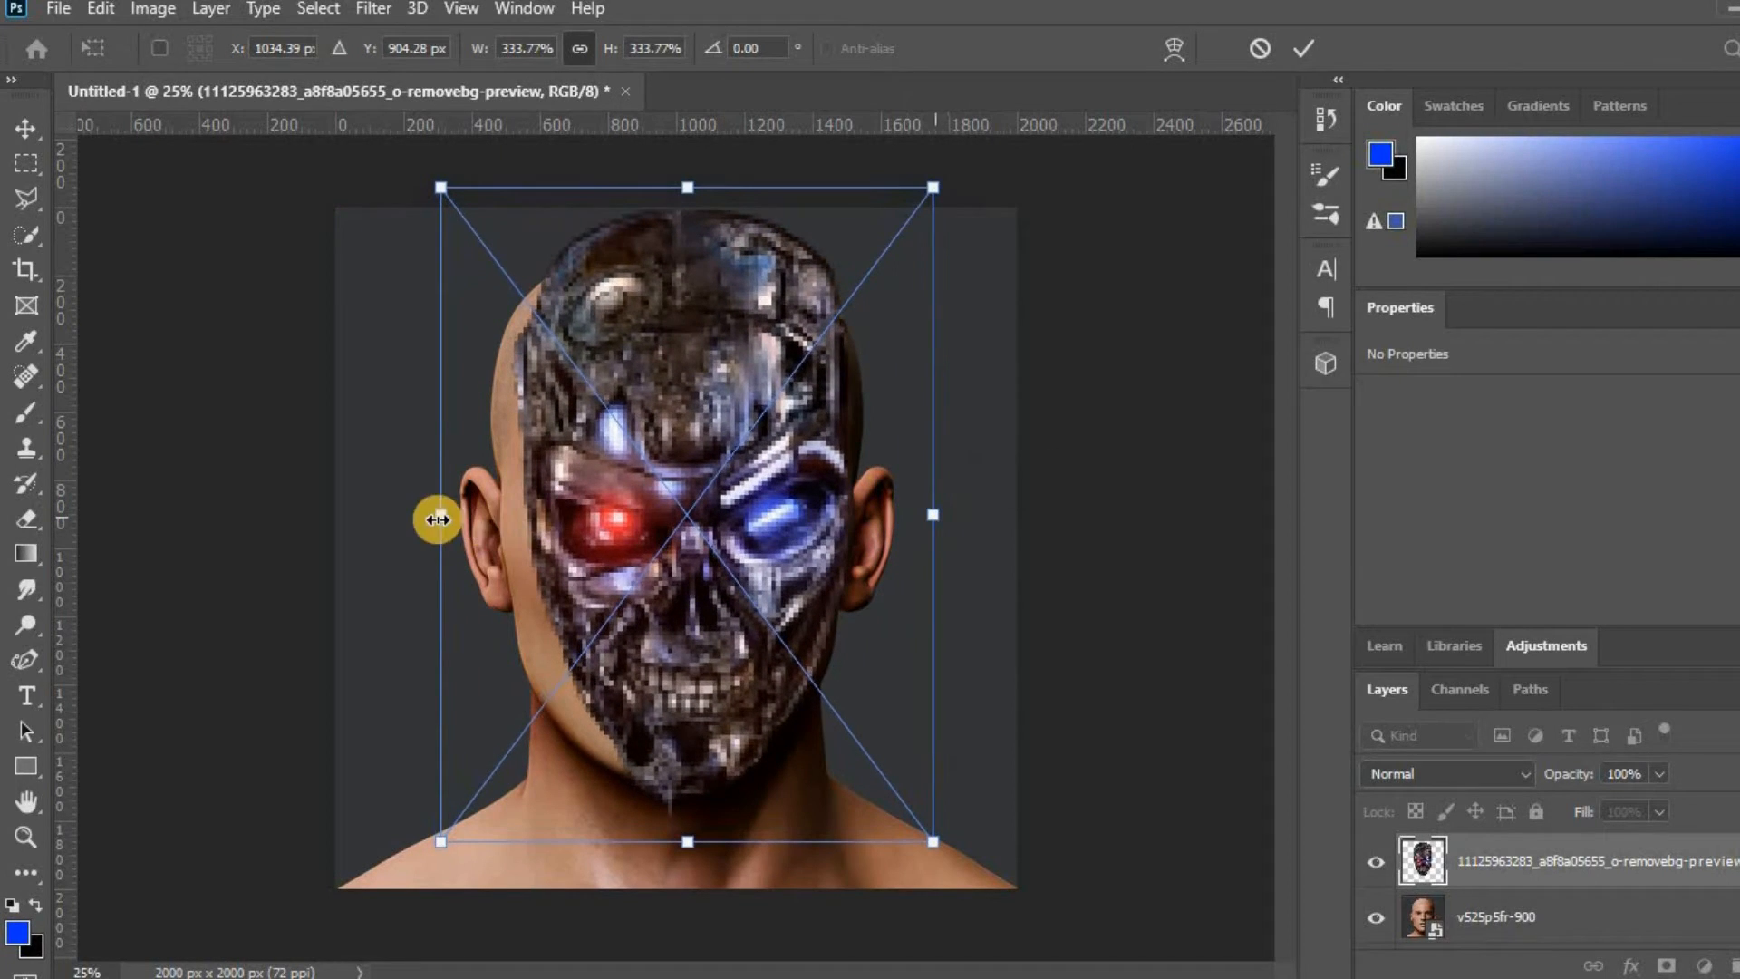
{"action": "left_click_drag", "start_coordinate": [434, 515], "coordinate": [384, 516]}
{"action": "left_click_drag", "start_coordinate": [959, 519], "coordinate": [962, 518]}
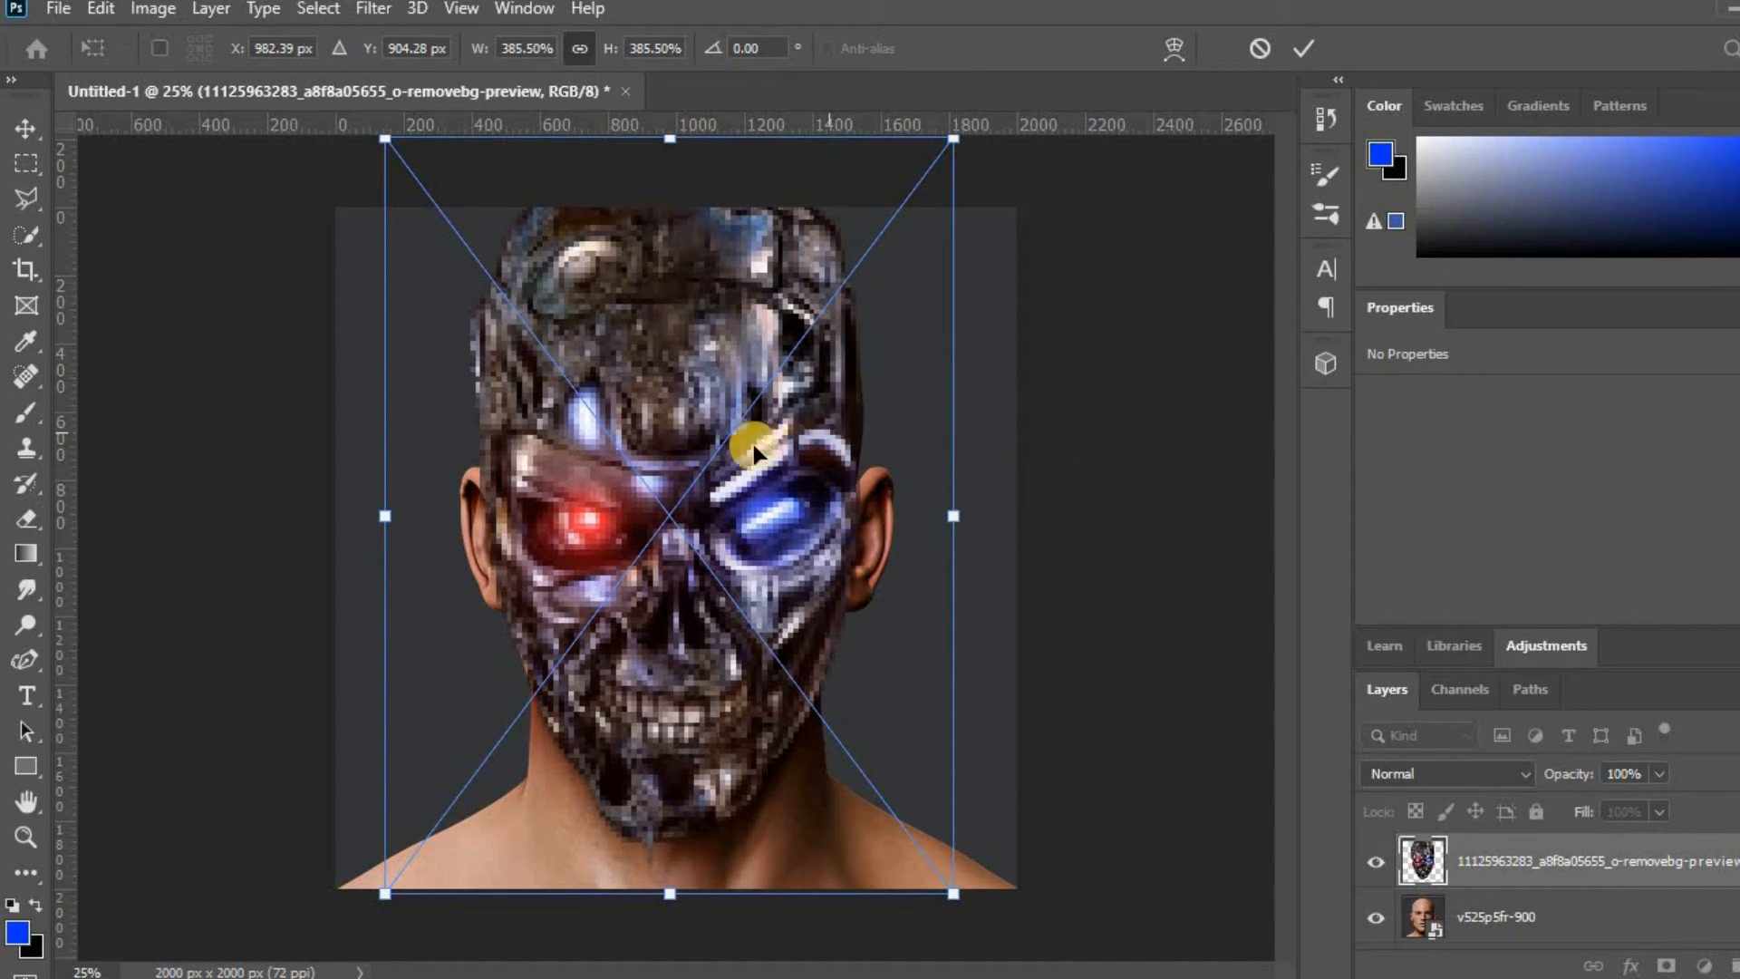
{"action": "left_click_drag", "start_coordinate": [734, 459], "coordinate": [745, 469]}
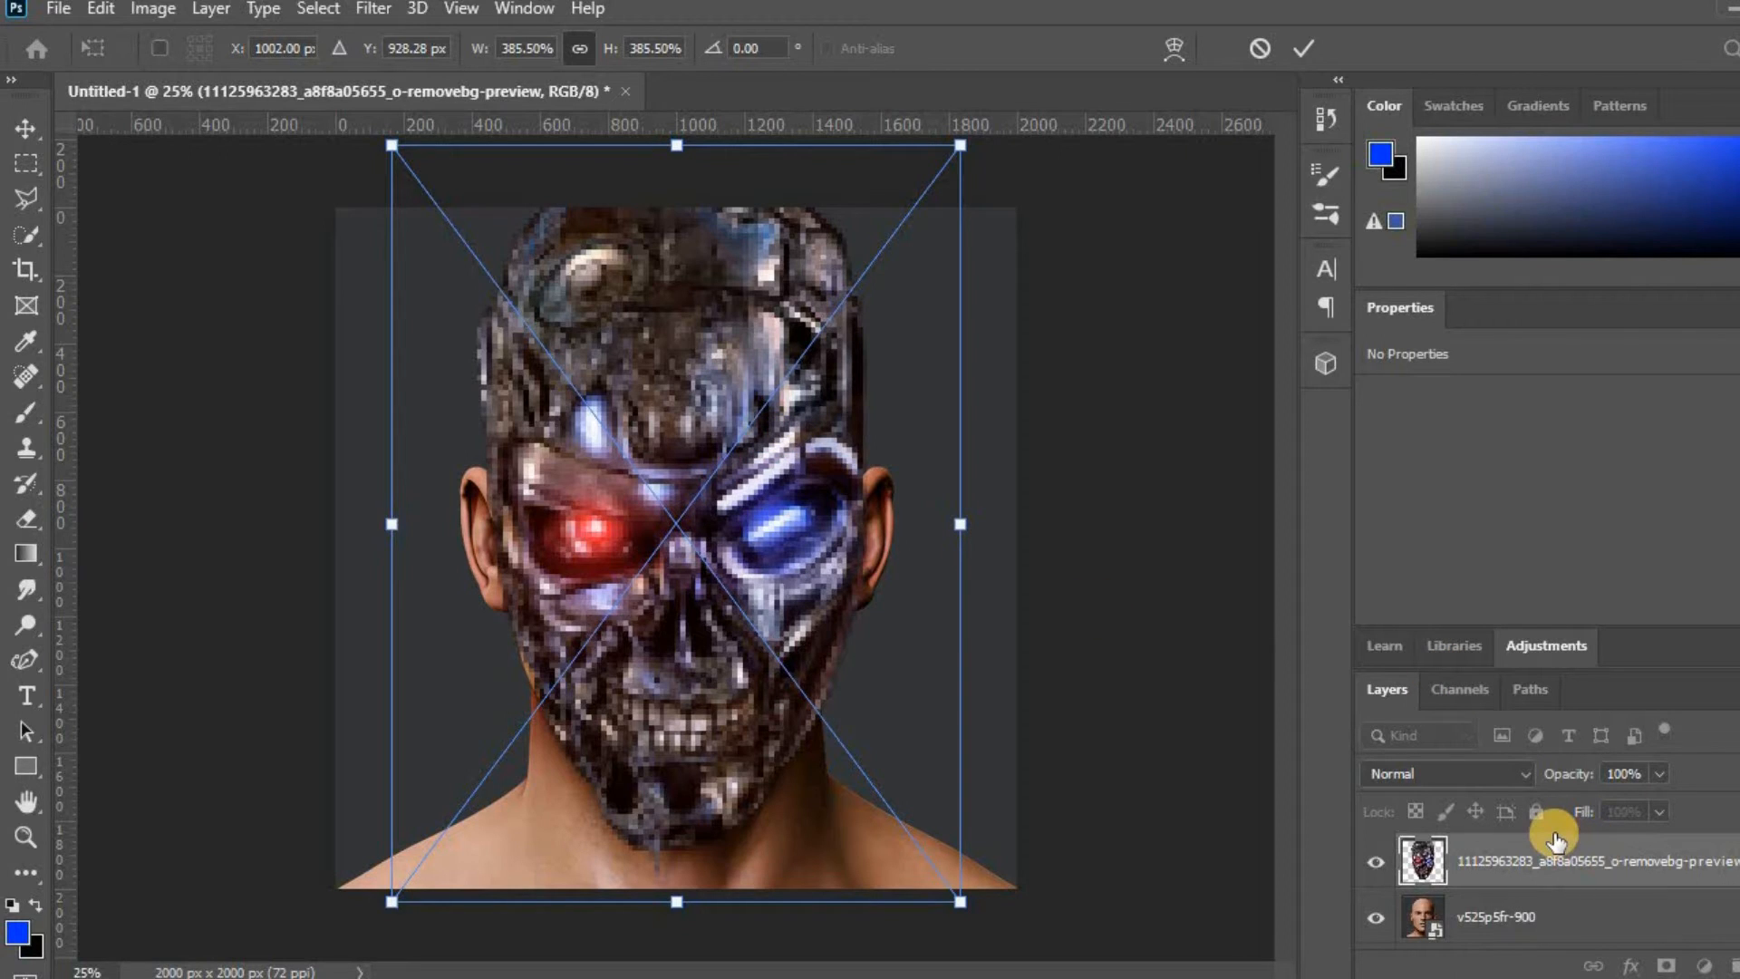
{"action": "key", "text": "Return"}
Step: Lower the cyborg face layer's opacity to 43% so the man's features can guide the alignment
{"action": "key", "text": "l"}
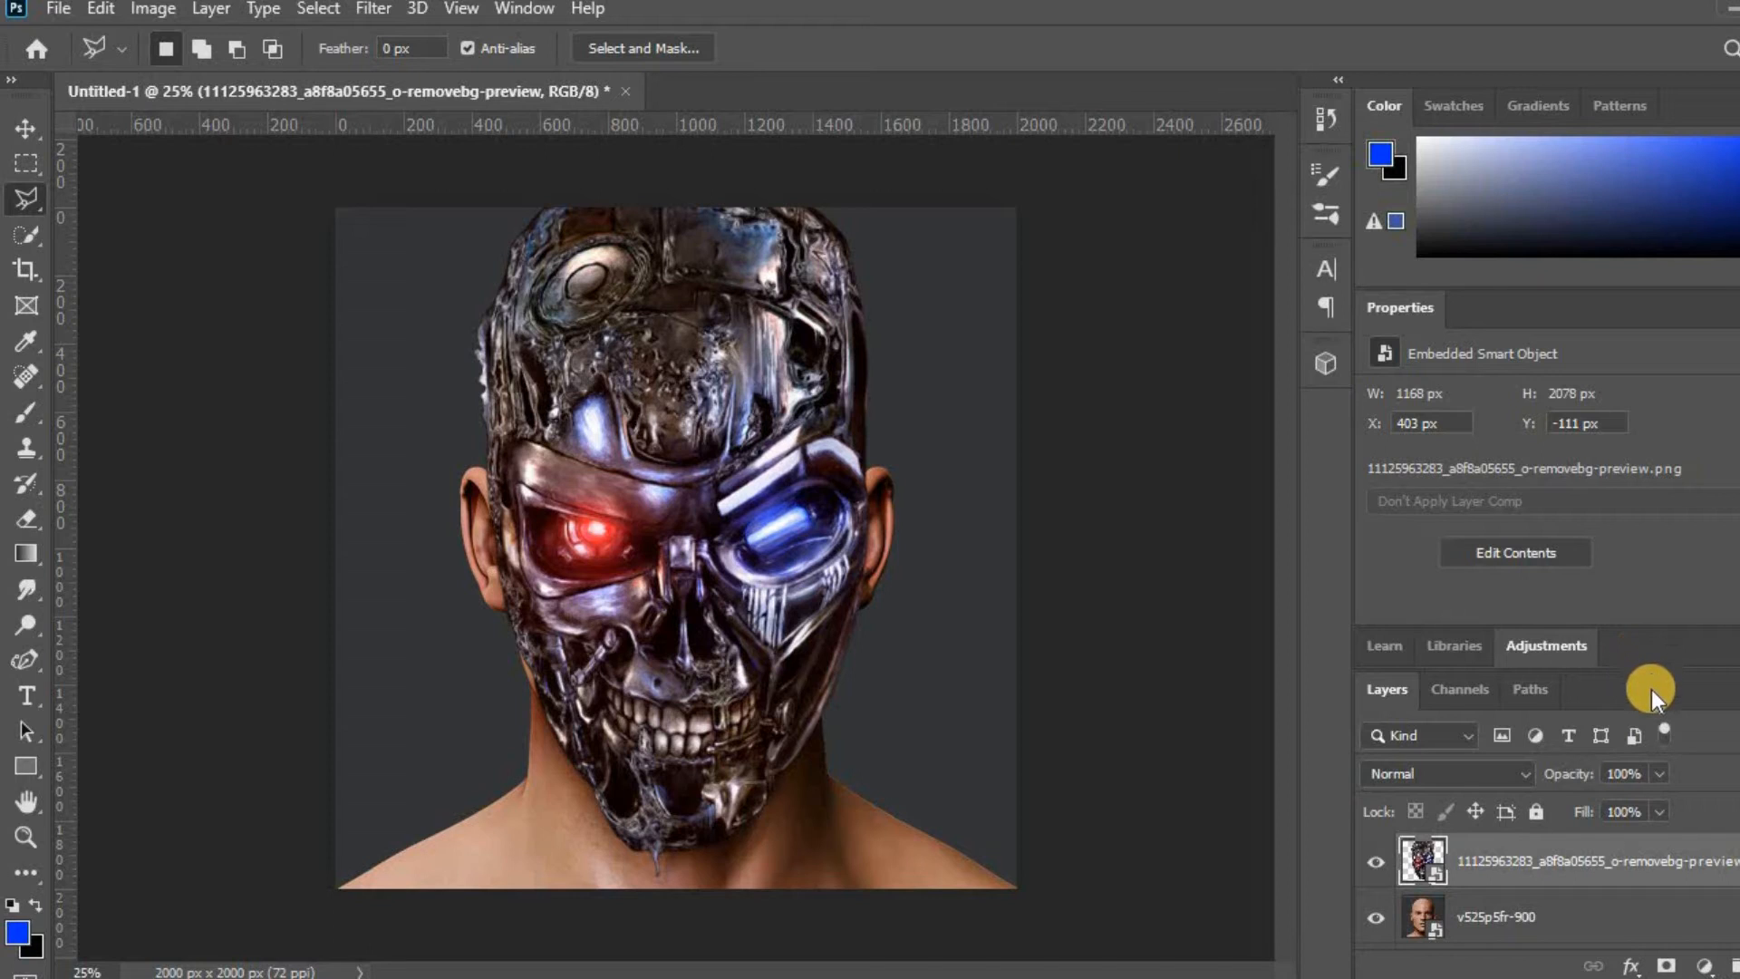
{"action": "left_click", "coordinate": [1660, 774]}
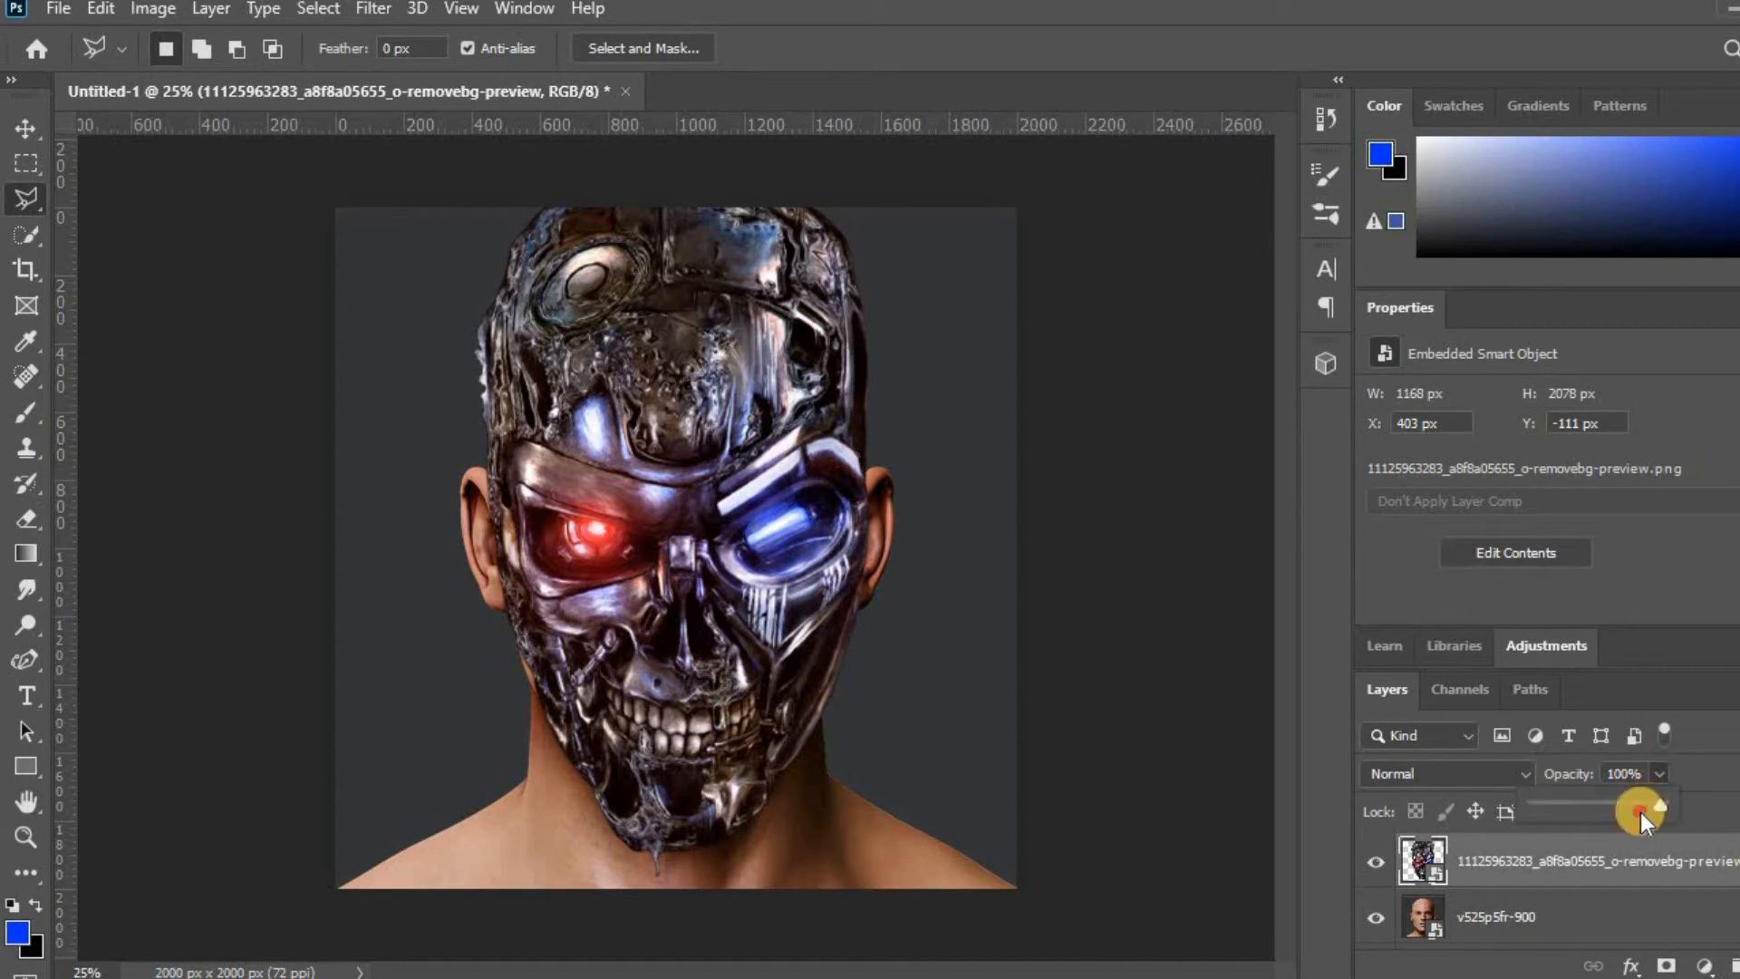
{"action": "left_click_drag", "start_coordinate": [1641, 812], "coordinate": [1589, 805]}
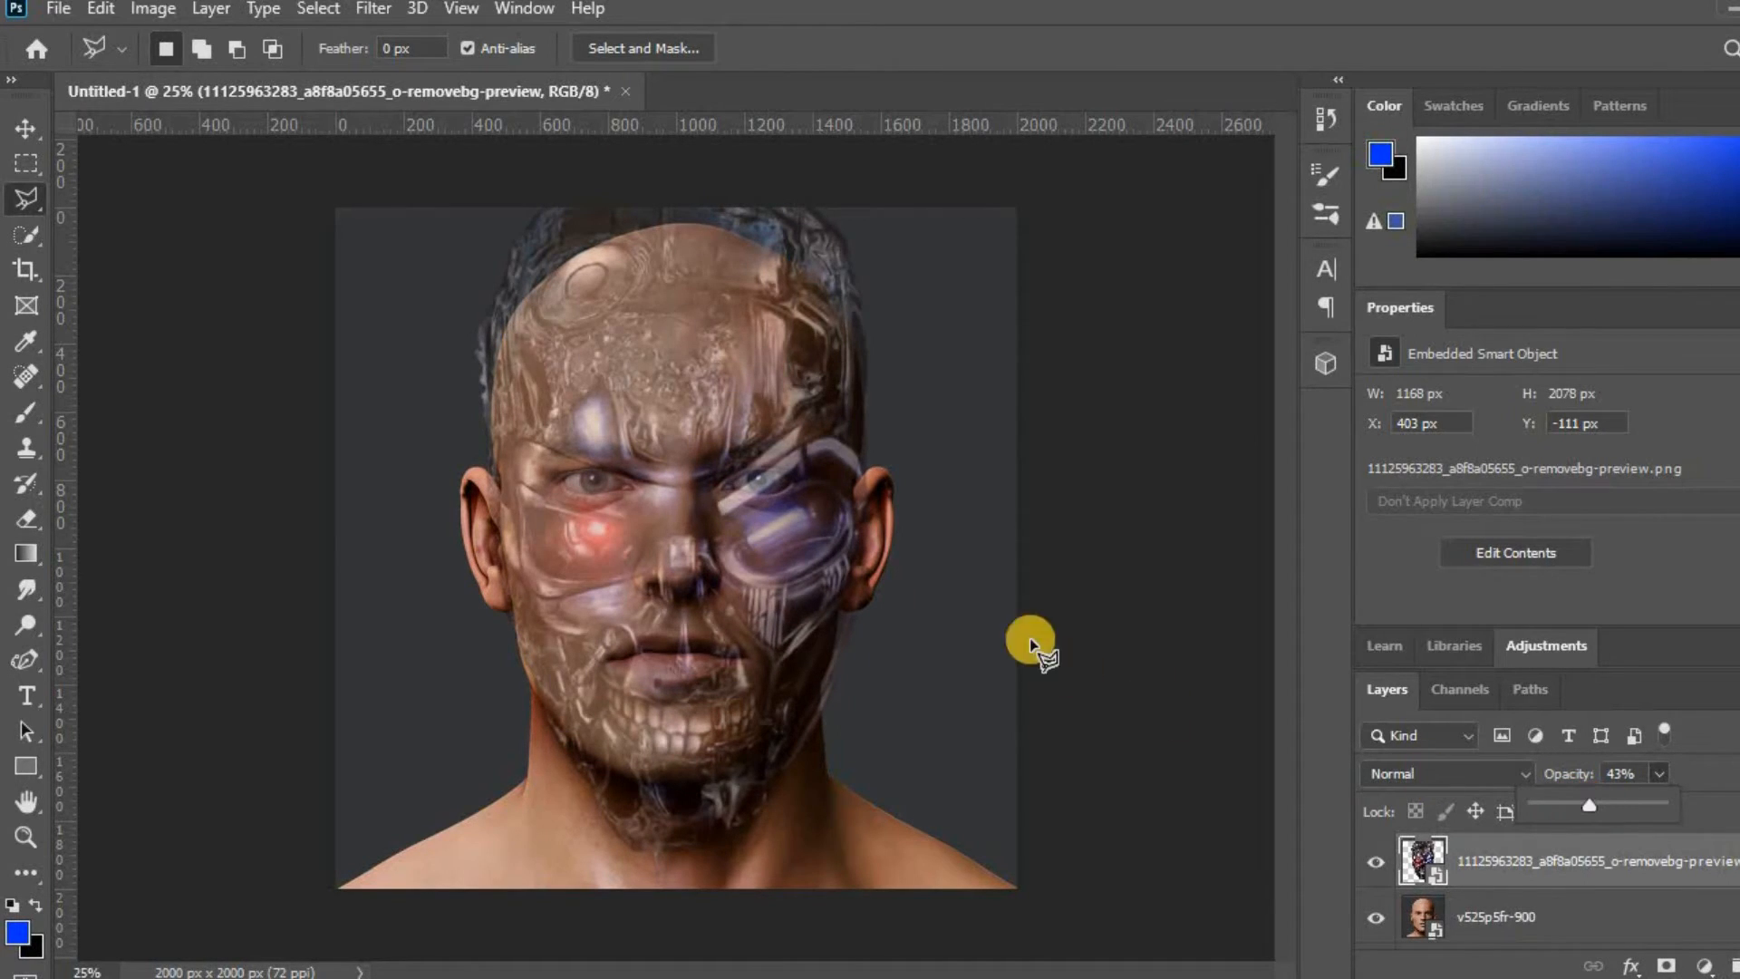
Step: Warp the cyborg face layer so its red and blue eyes line up with the man's eyes
{"action": "key", "text": "v"}
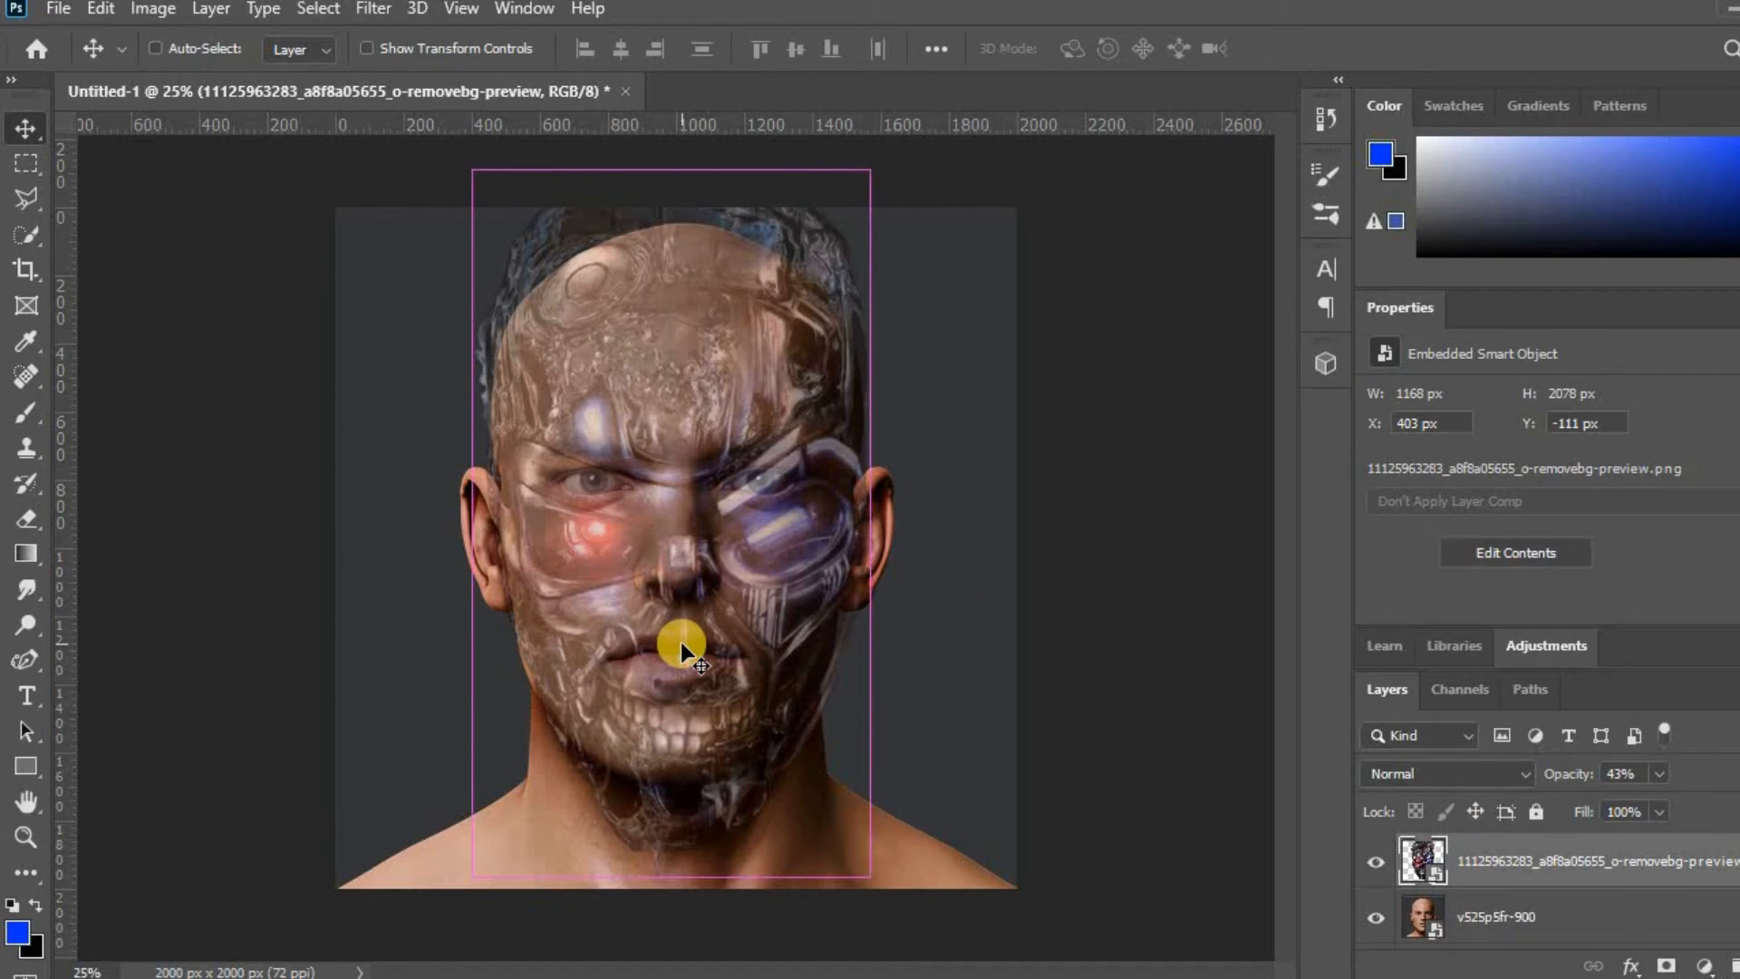
{"action": "key", "text": "ctrl+y"}
{"action": "key", "text": "ctrl+t"}
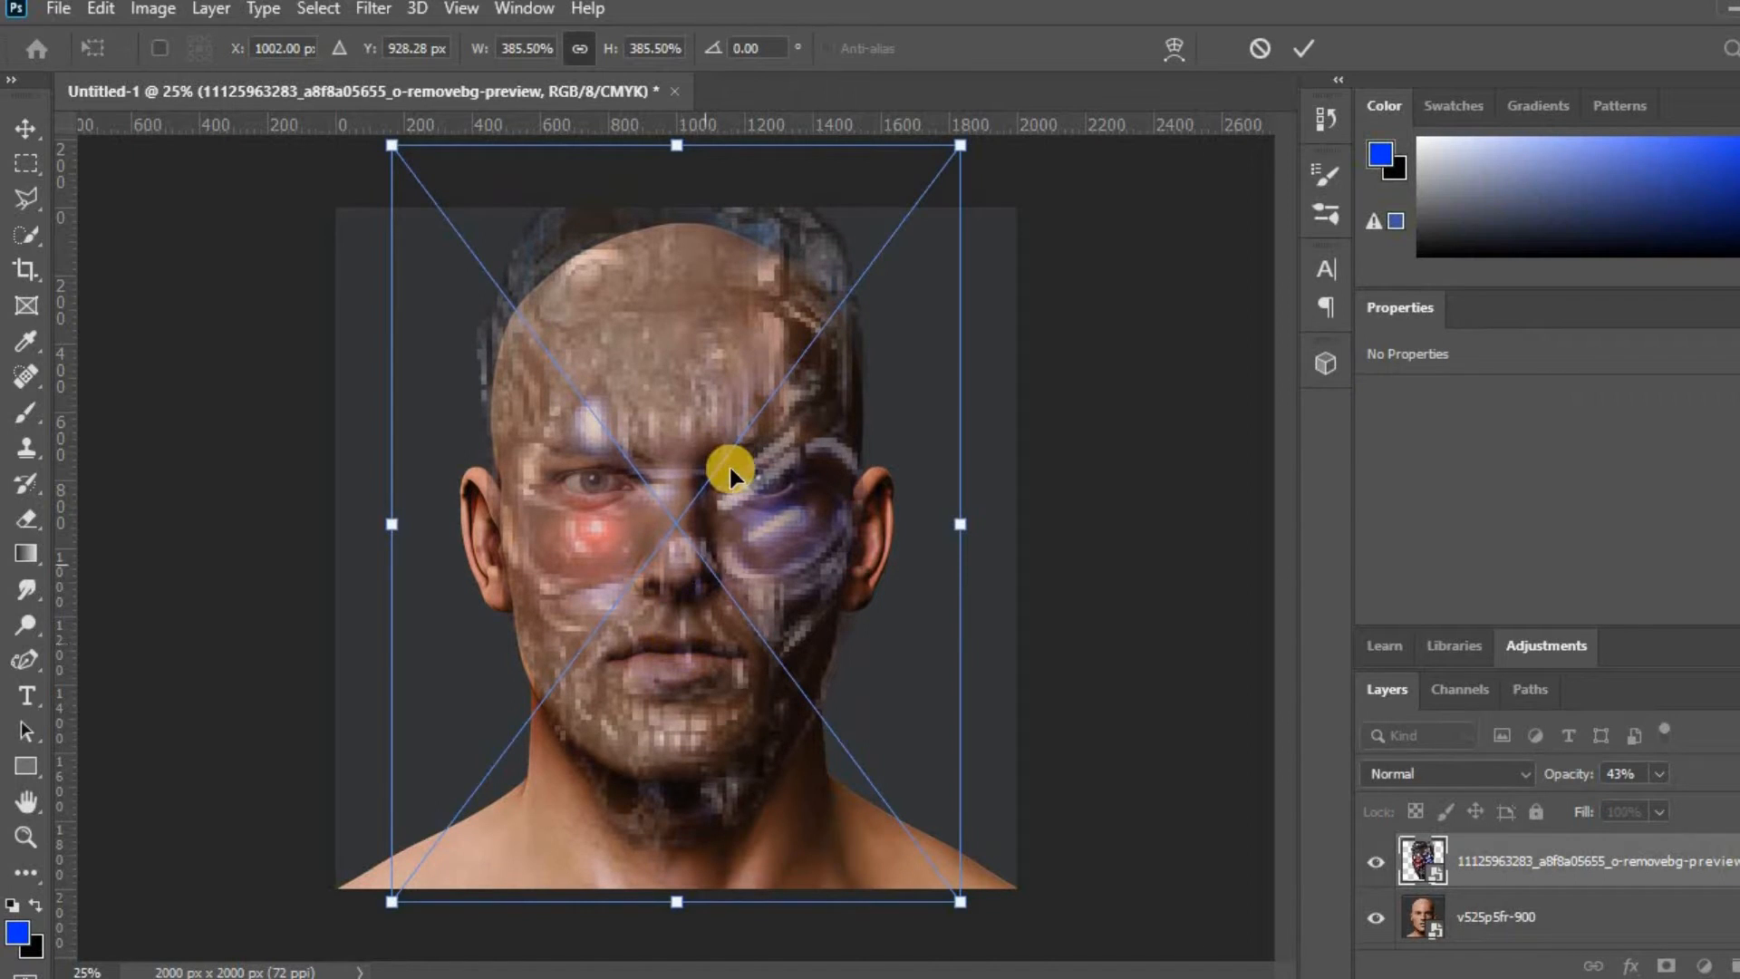
{"action": "right_click", "coordinate": [752, 463]}
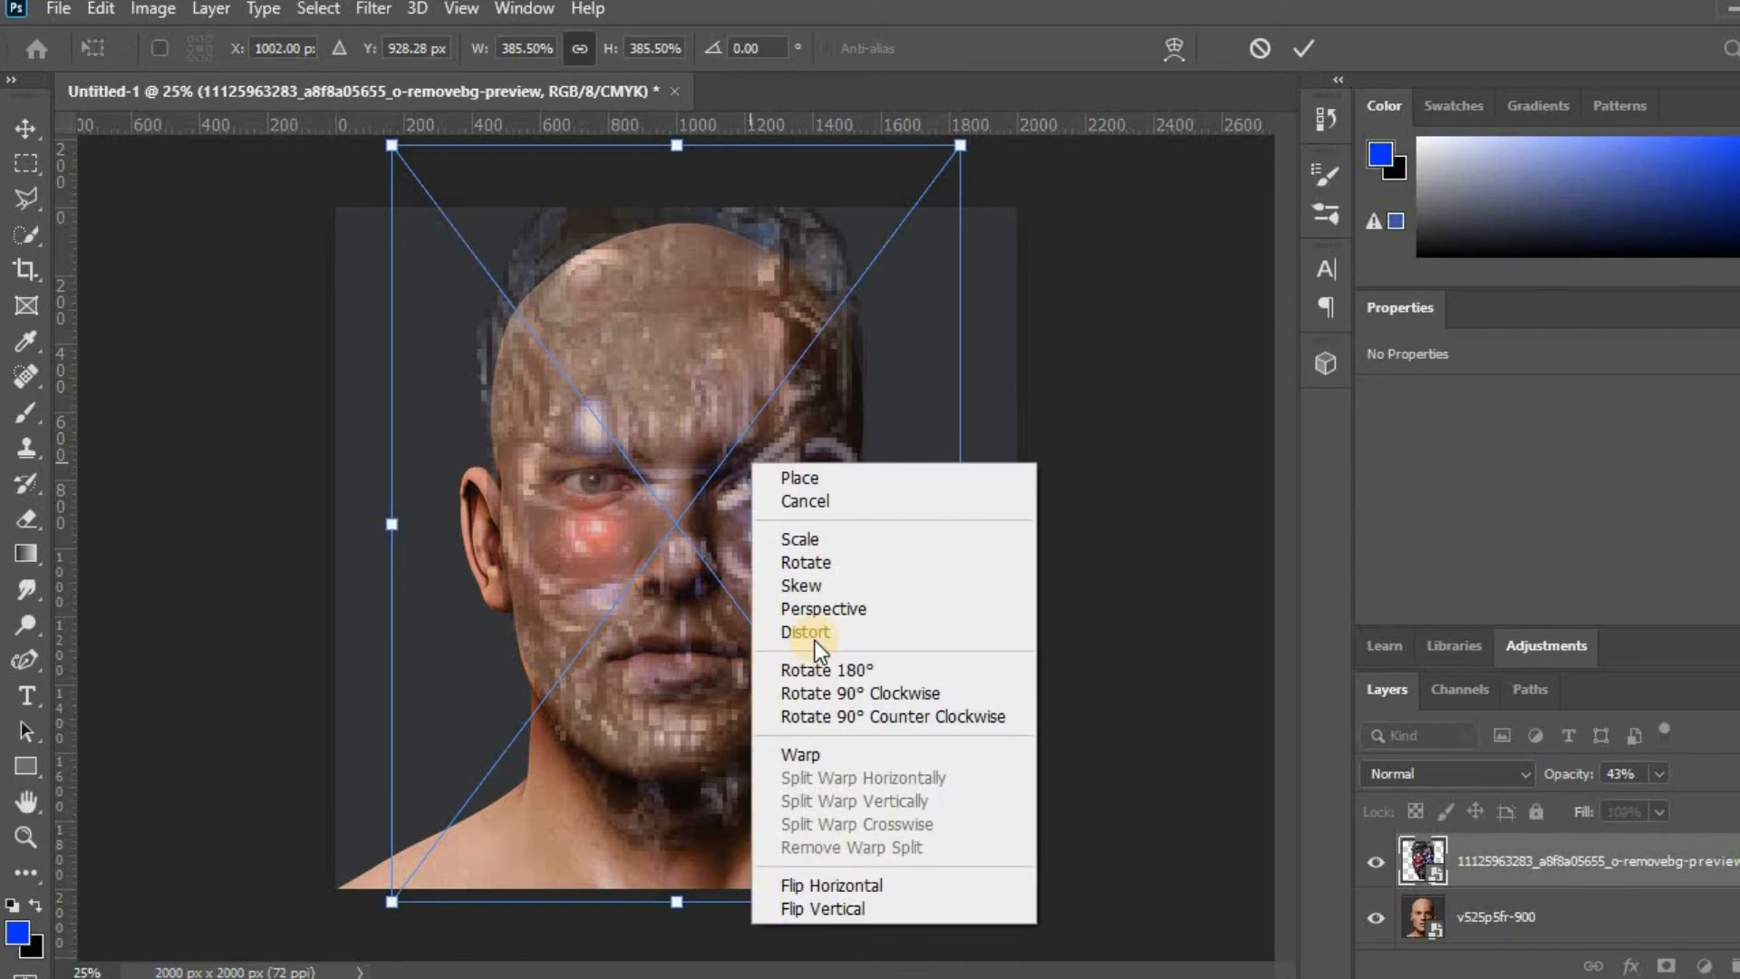
{"action": "left_click", "coordinate": [797, 754]}
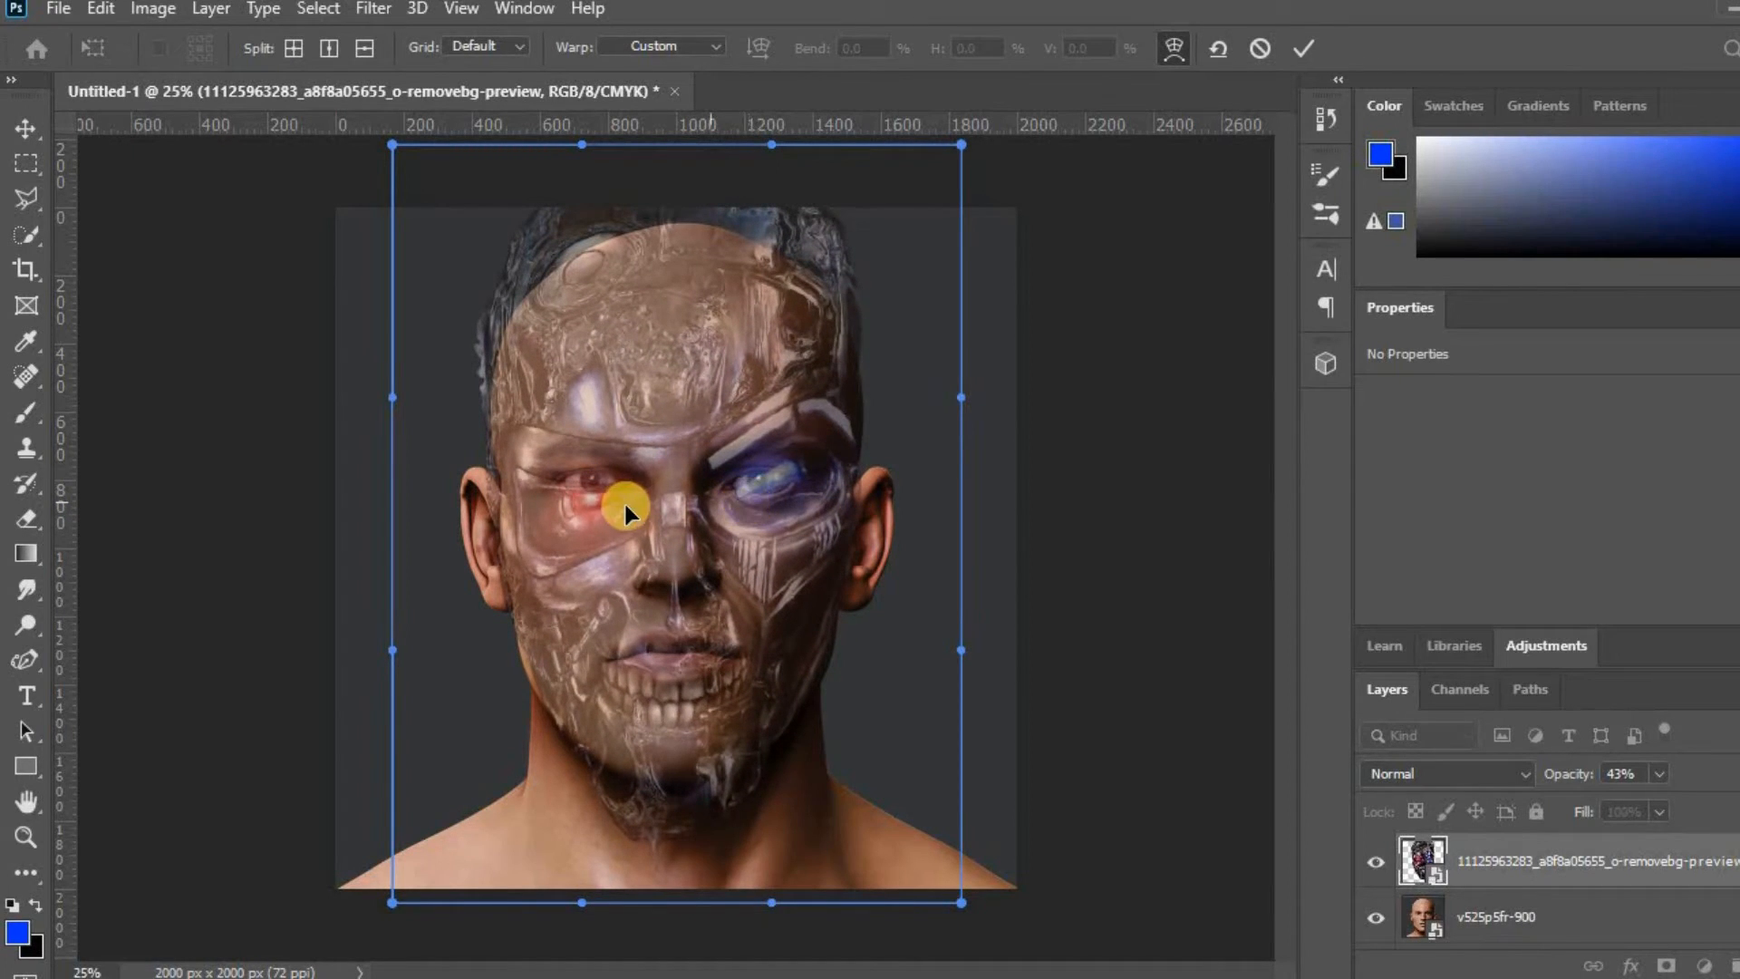
{"action": "left_click_drag", "start_coordinate": [580, 510], "coordinate": [586, 488]}
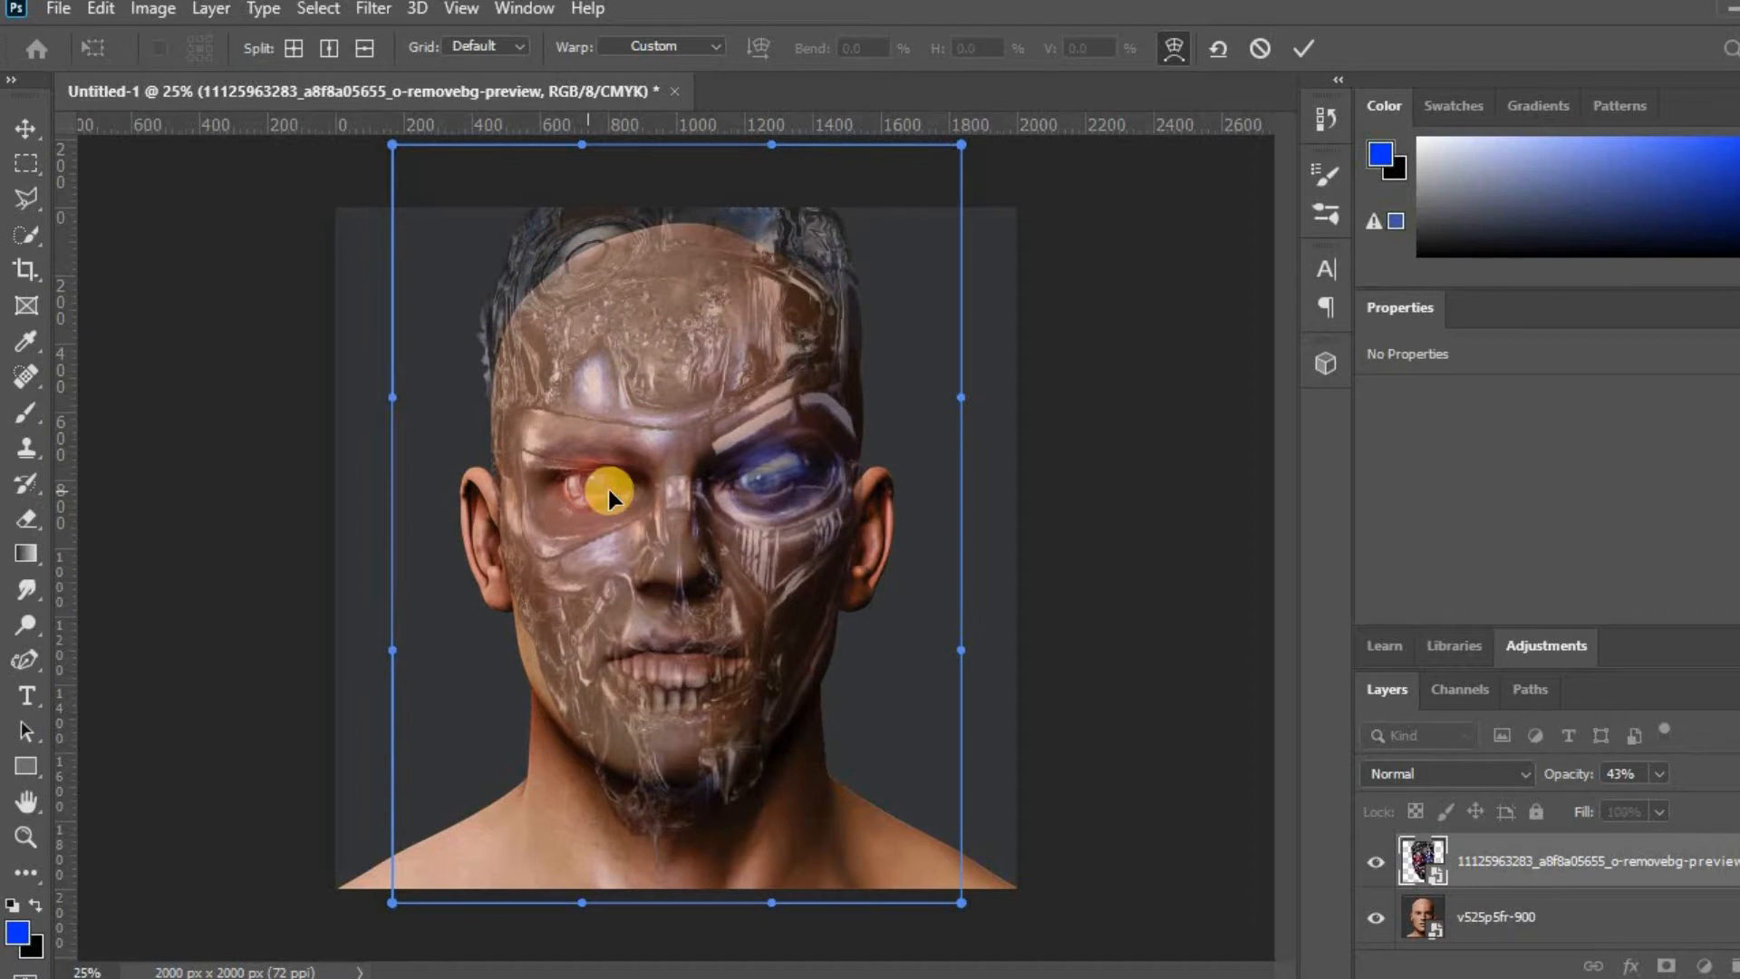
{"action": "left_click_drag", "start_coordinate": [772, 484], "coordinate": [765, 474]}
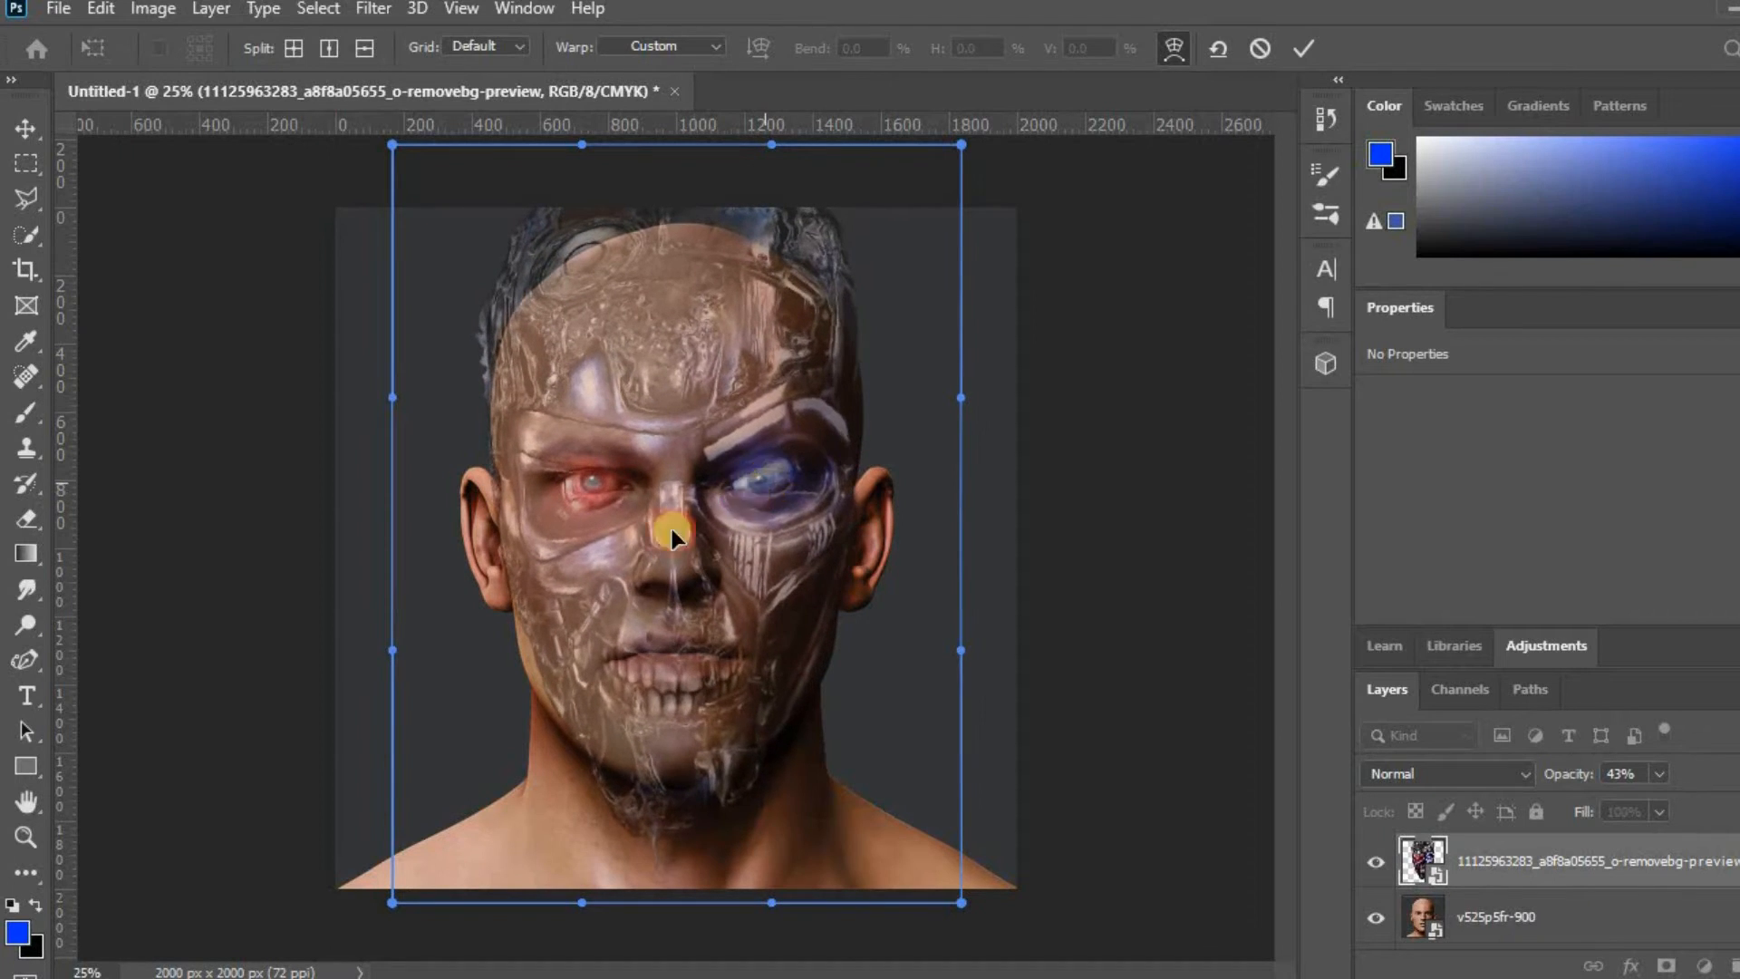
{"action": "left_click_drag", "start_coordinate": [586, 502], "coordinate": [586, 498]}
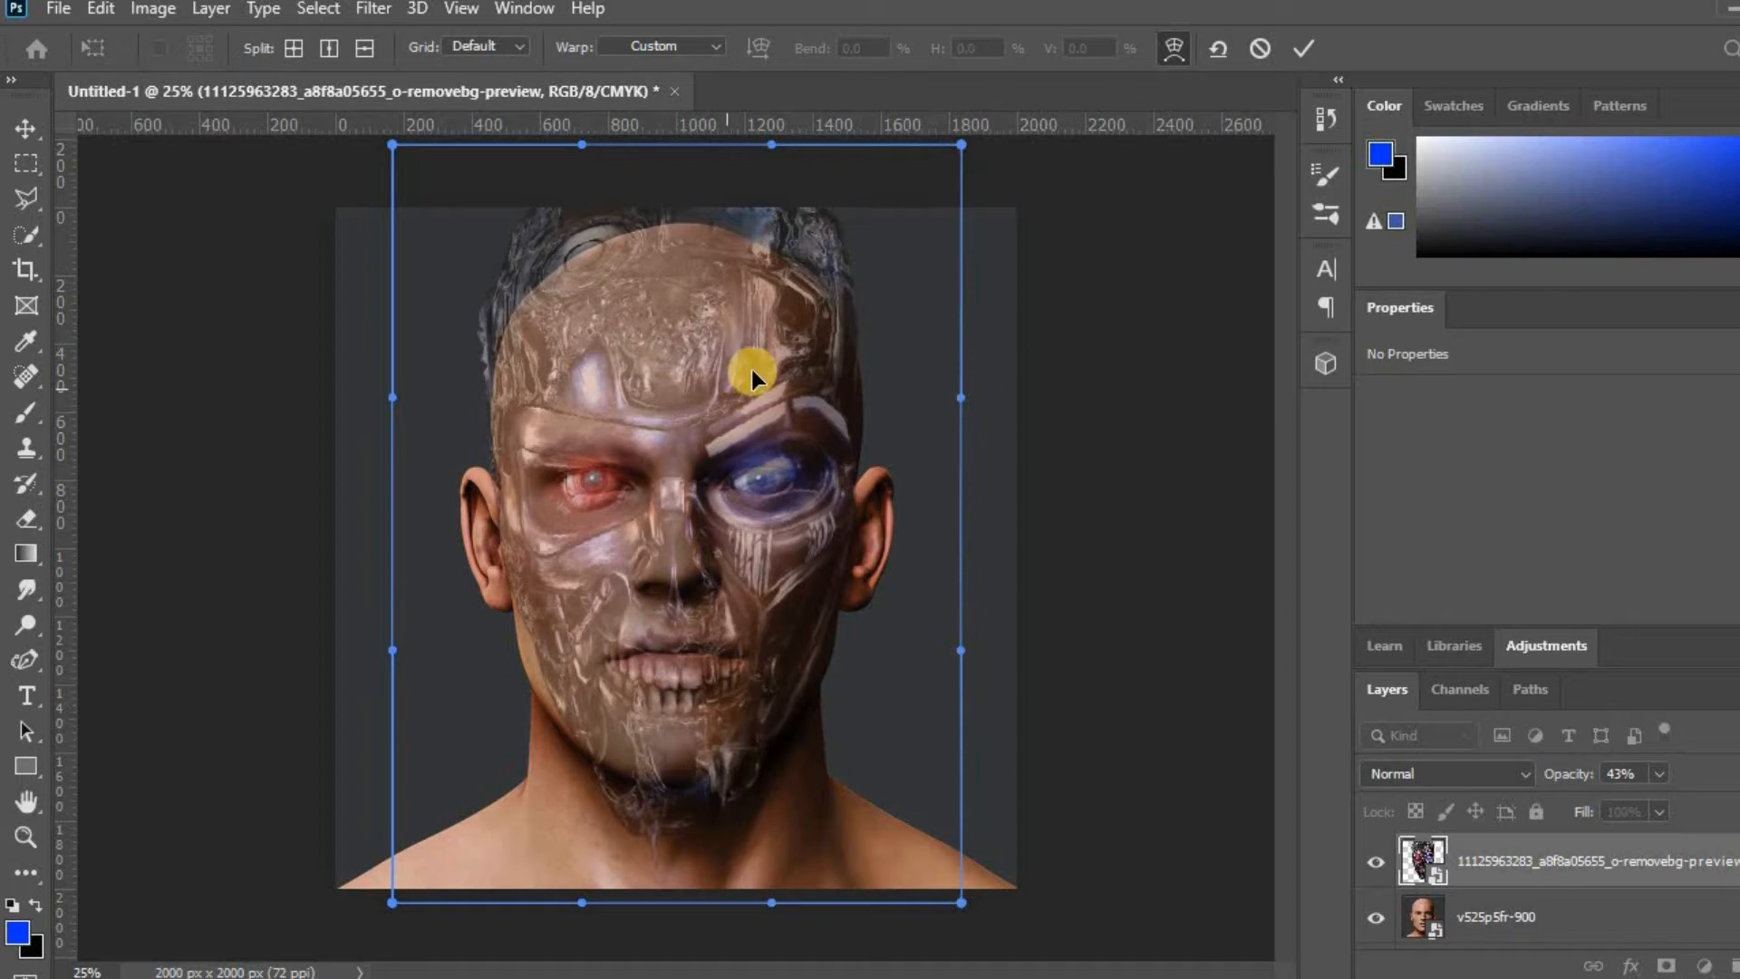
Step: Warp the cyborg's cheeks, mouth and chin to follow the man's lower face, and apply the transformation
{"action": "left_click_drag", "start_coordinate": [811, 653], "coordinate": [813, 667]}
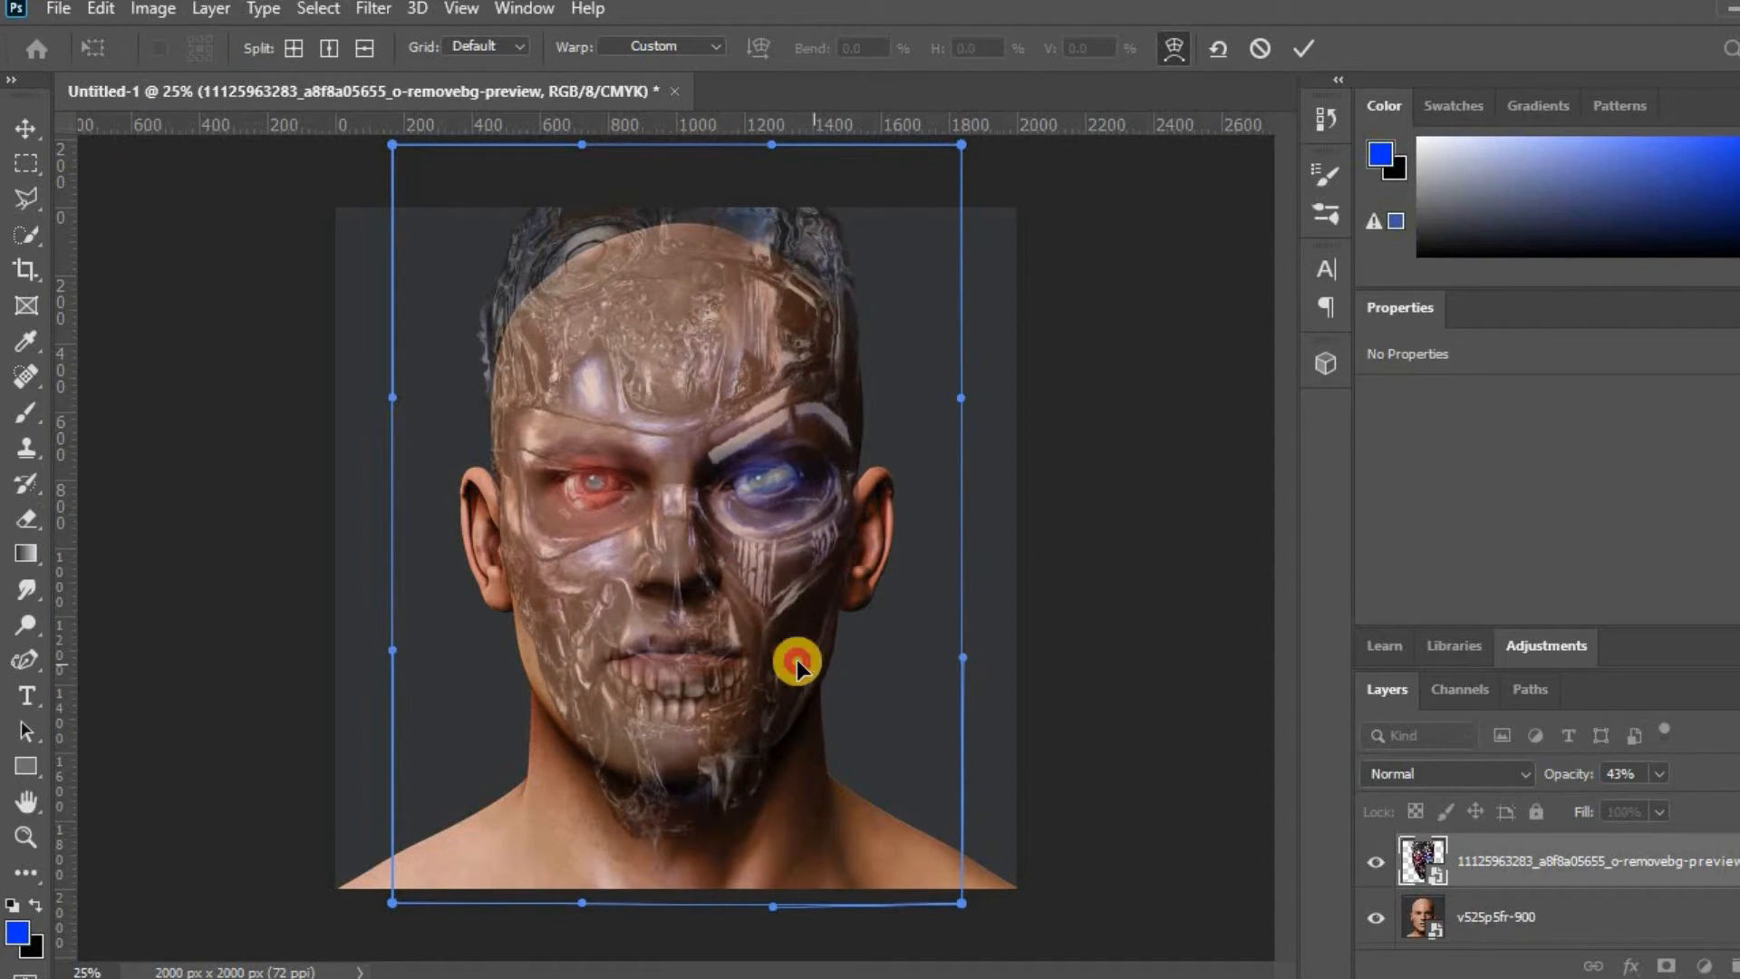
{"action": "left_click_drag", "start_coordinate": [548, 669], "coordinate": [558, 657]}
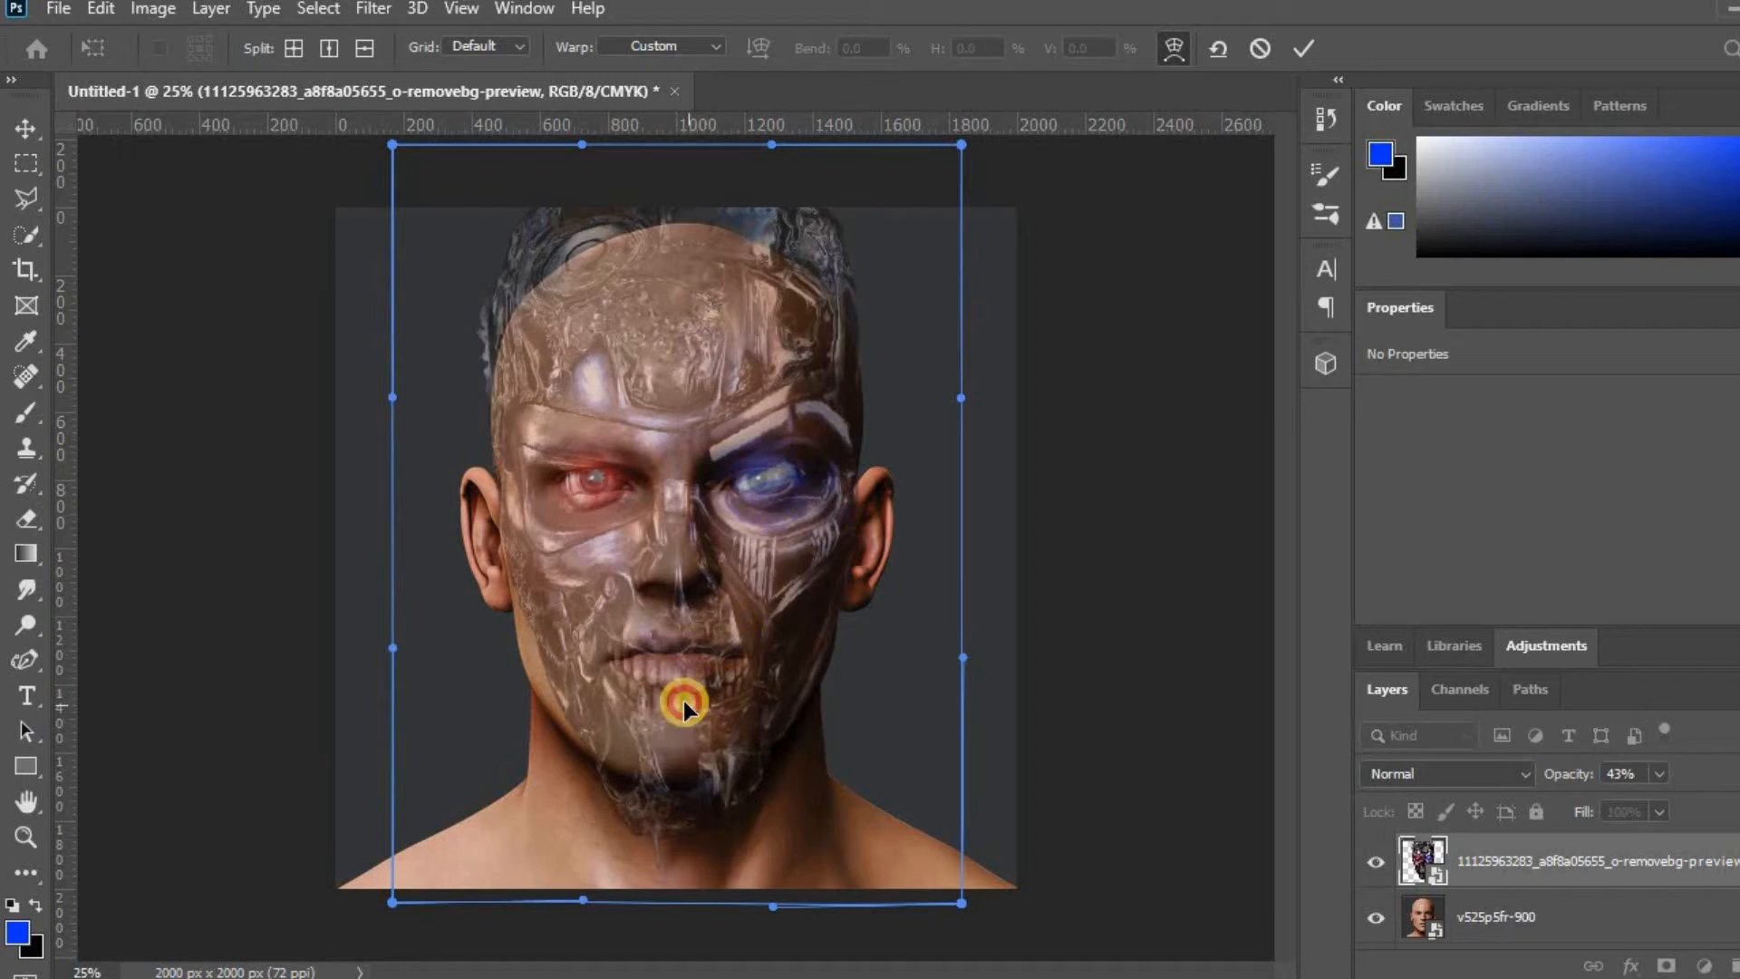
{"action": "mouse_move", "coordinate": [684, 700]}
{"action": "left_mouse_down"}
{"action": "mouse_move", "coordinate": [682, 728]}
{"action": "mouse_move", "coordinate": [685, 705]}
{"action": "left_mouse_up"}
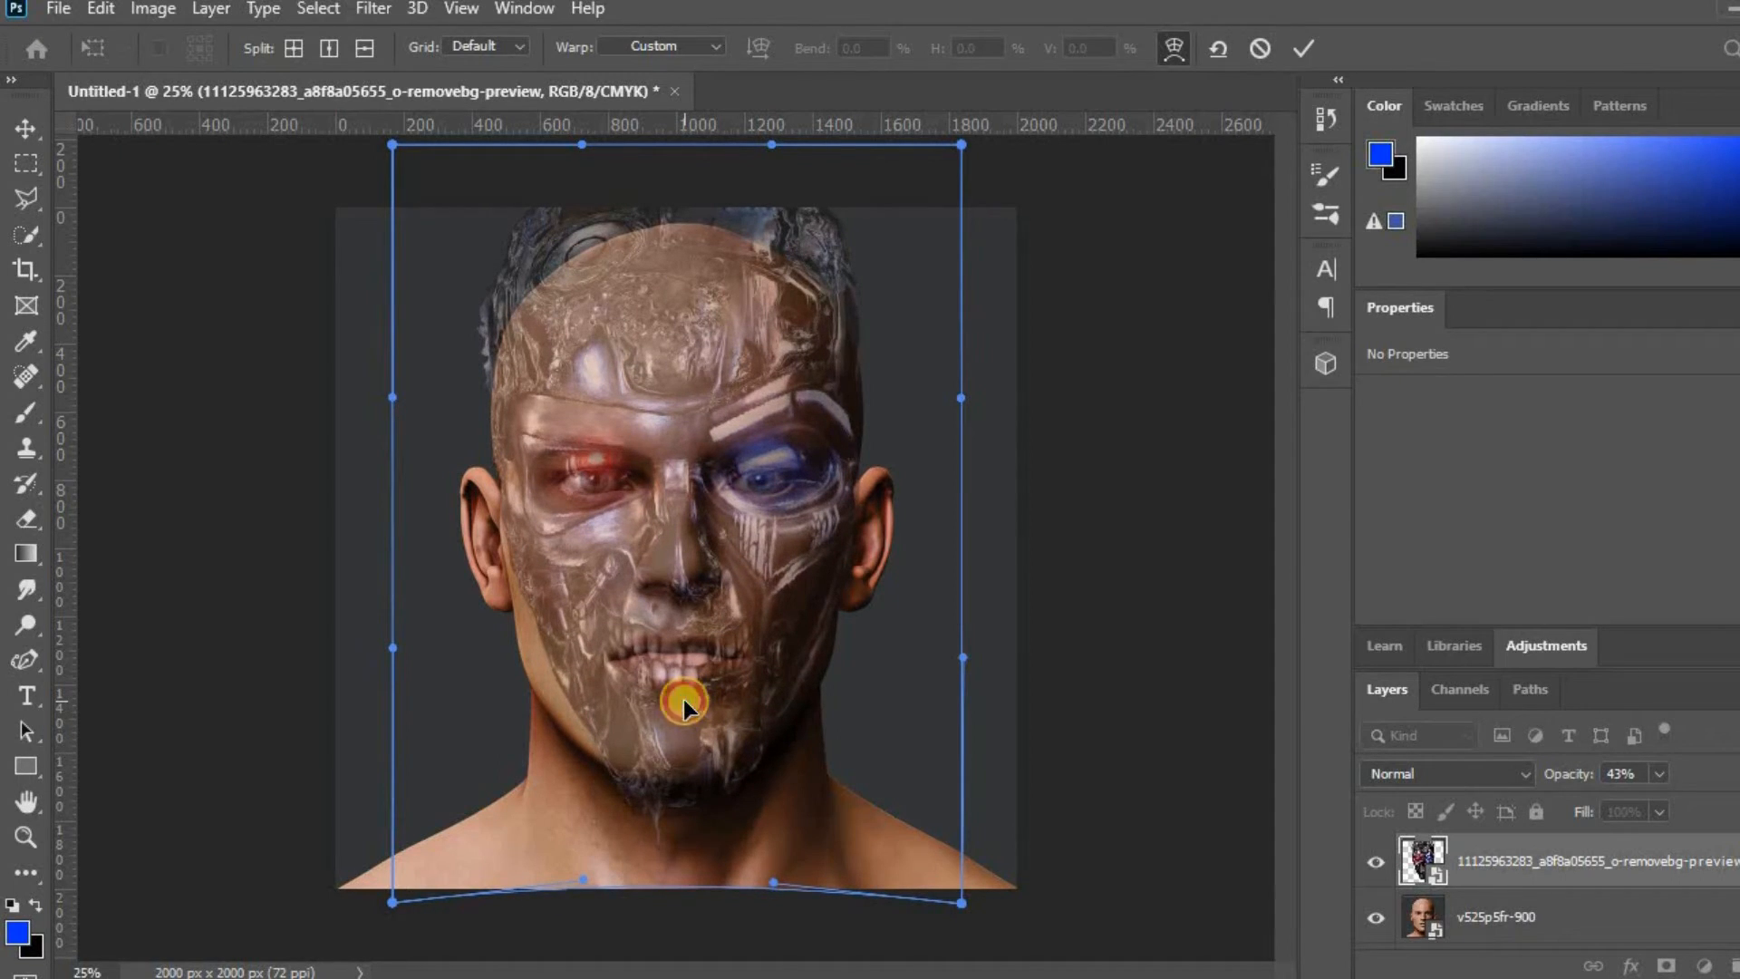
{"action": "left_click_drag", "start_coordinate": [680, 707], "coordinate": [684, 736]}
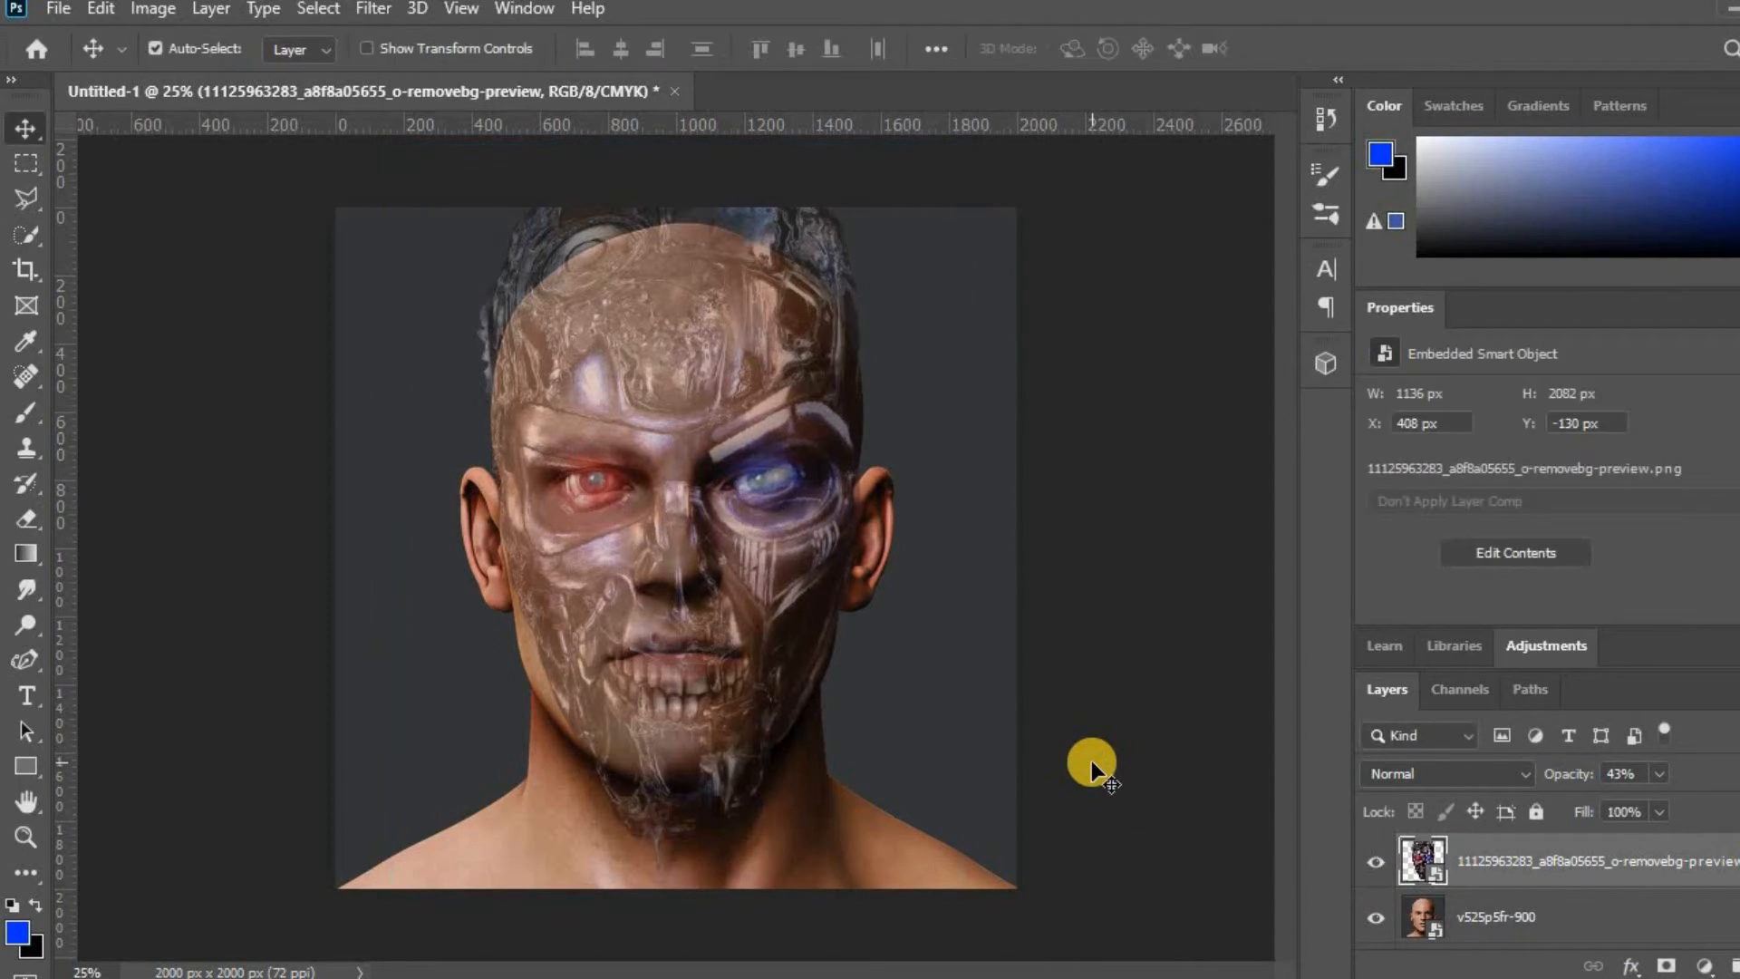
Step: Add an inverted black mask to the cyborg face layer and brush white over both eyes
{"action": "left_click", "coordinate": [1666, 966]}
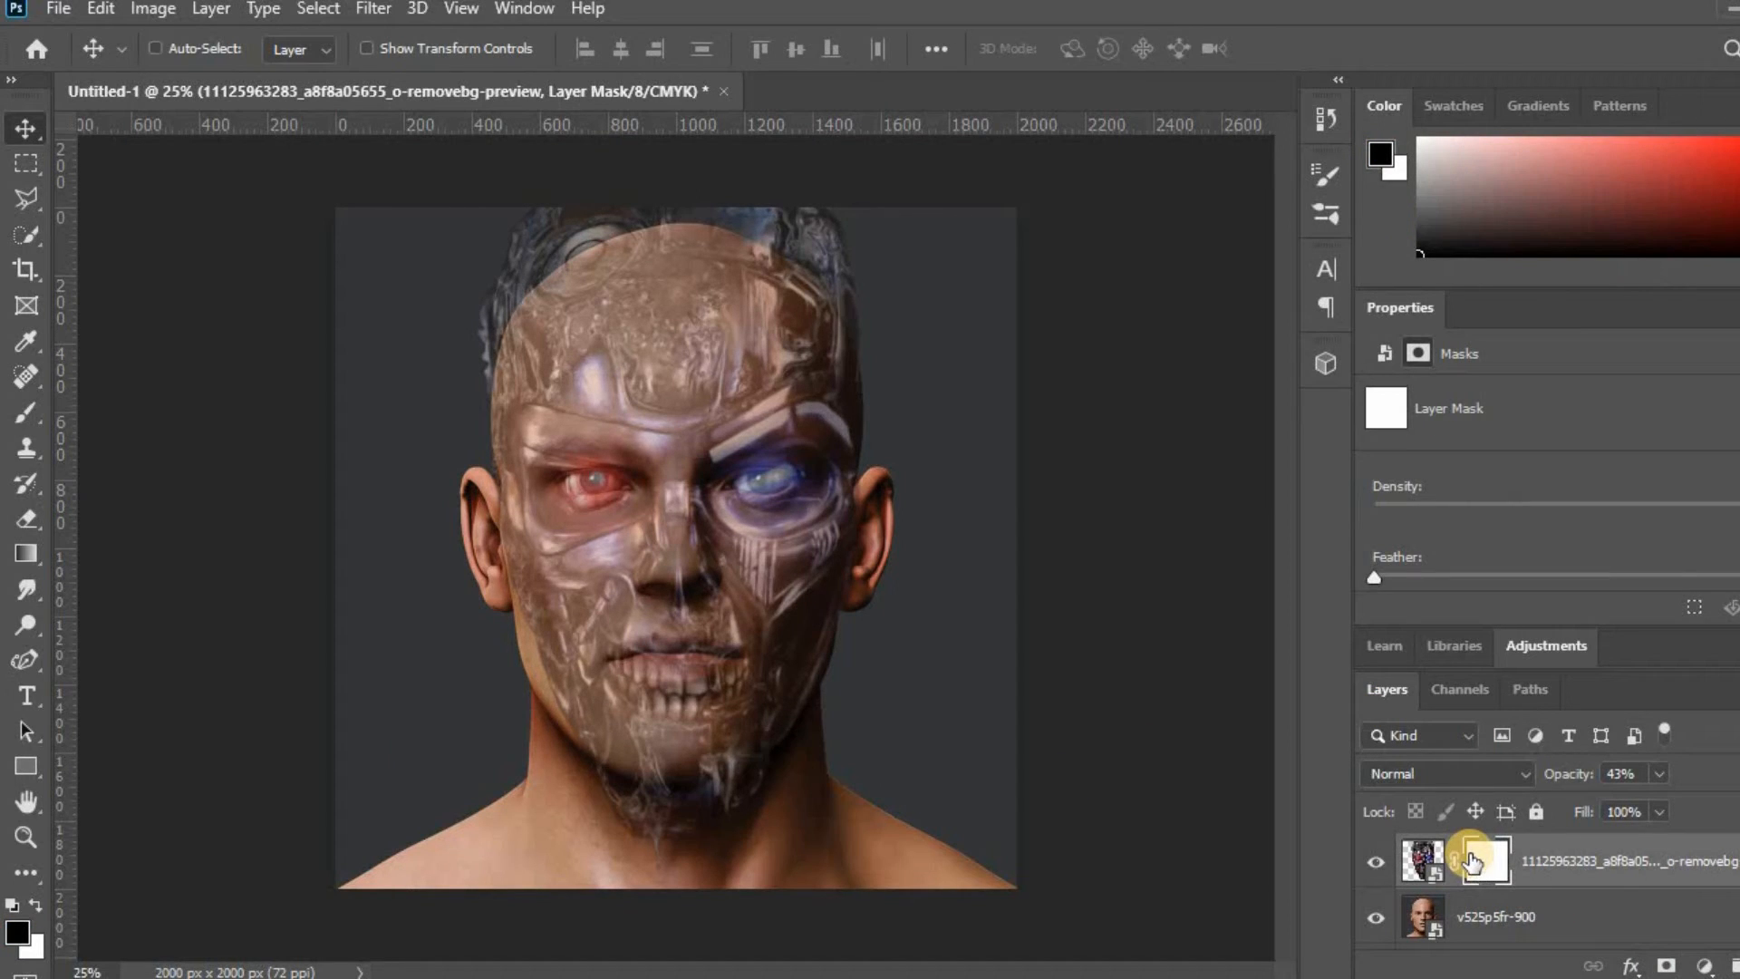
{"action": "key", "text": "ctrl+i"}
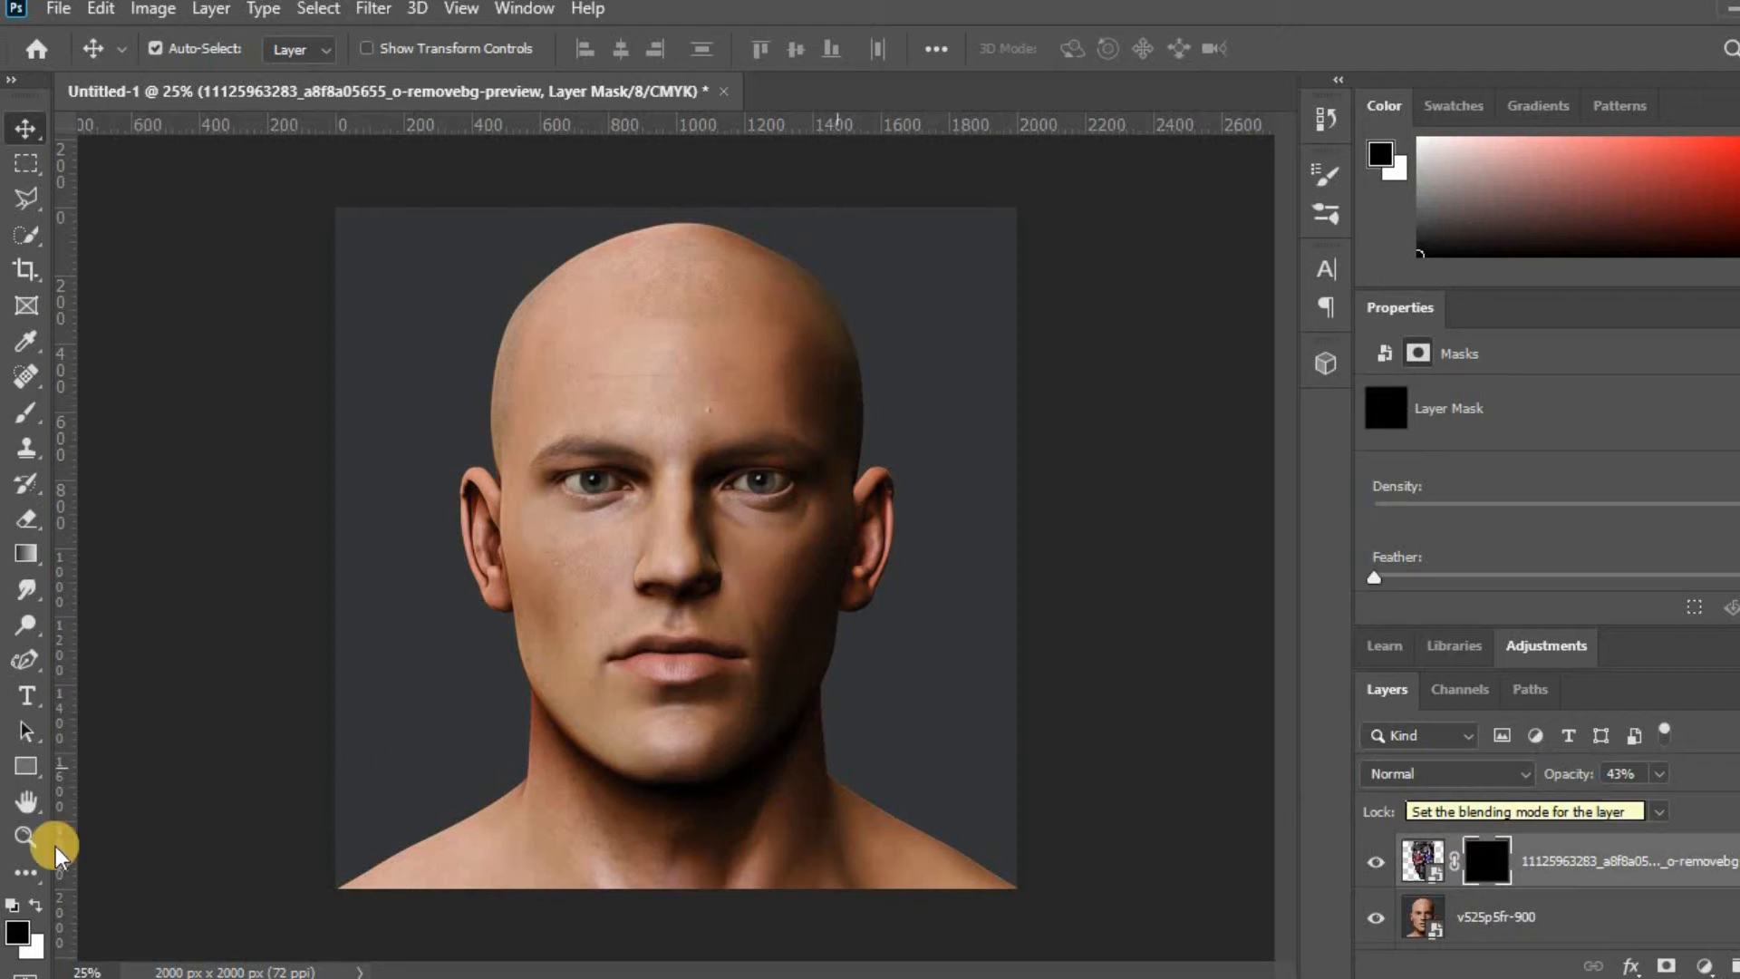
{"action": "left_click", "coordinate": [36, 902]}
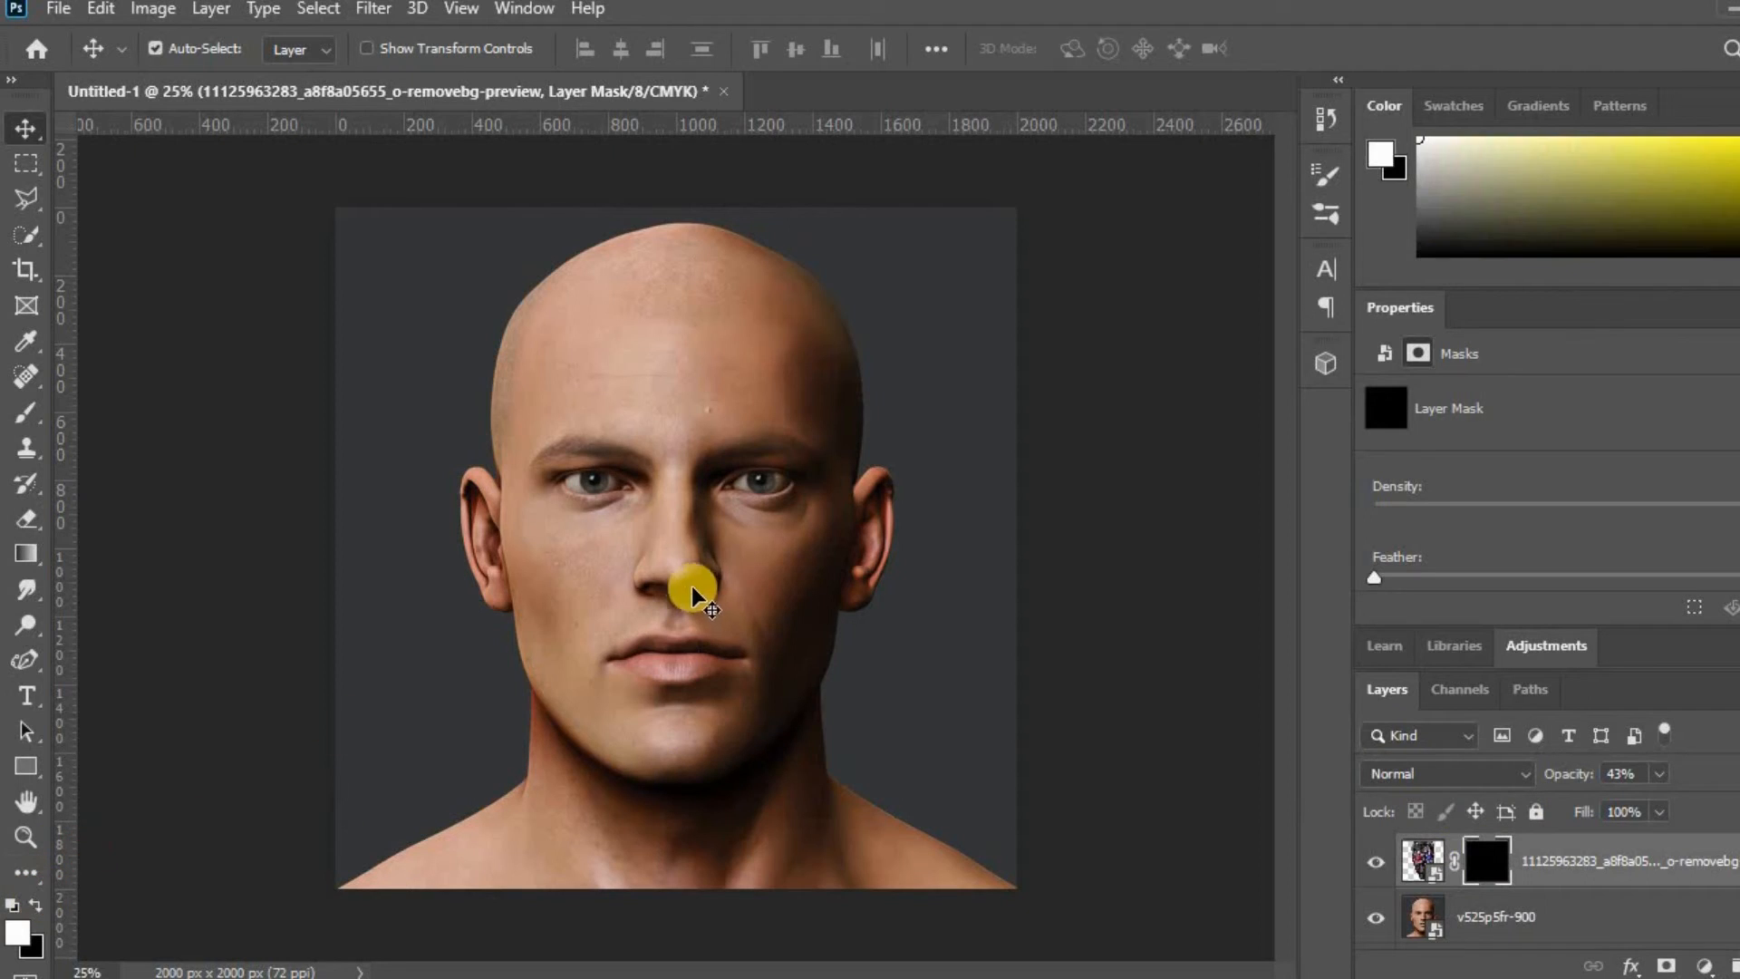
{"action": "left_click", "coordinate": [26, 413]}
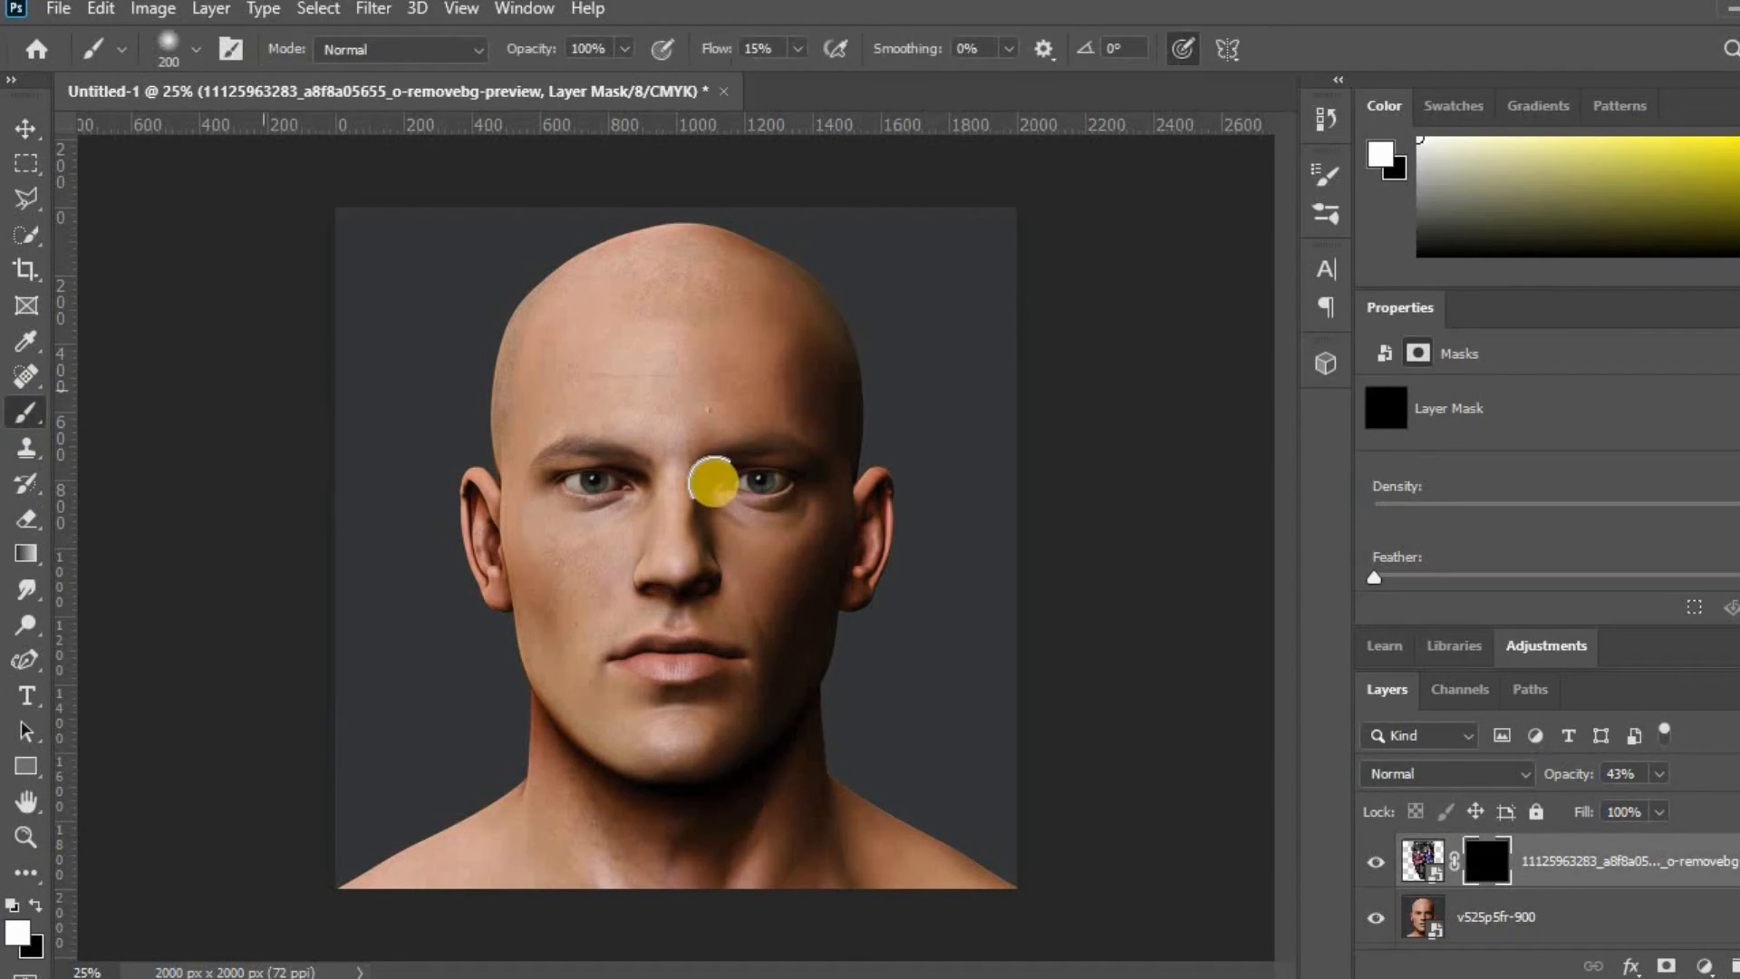
{"action": "mouse_move", "coordinate": [767, 490]}
{"action": "left_mouse_down"}
{"action": "mouse_move", "coordinate": [736, 454]}
{"action": "mouse_move", "coordinate": [778, 449]}
{"action": "mouse_move", "coordinate": [791, 473]}
{"action": "mouse_move", "coordinate": [774, 508]}
{"action": "mouse_move", "coordinate": [712, 509]}
{"action": "mouse_move", "coordinate": [803, 520]}
{"action": "mouse_move", "coordinate": [821, 465]}
{"action": "mouse_move", "coordinate": [794, 446]}
{"action": "mouse_move", "coordinate": [665, 477]}
{"action": "mouse_move", "coordinate": [548, 464]}
{"action": "mouse_move", "coordinate": [550, 507]}
{"action": "mouse_move", "coordinate": [605, 518]}
{"action": "mouse_move", "coordinate": [658, 497]}
{"action": "mouse_move", "coordinate": [527, 517]}
{"action": "mouse_move", "coordinate": [526, 478]}
{"action": "mouse_move", "coordinate": [575, 447]}
{"action": "mouse_move", "coordinate": [730, 485]}
{"action": "left_mouse_up"}
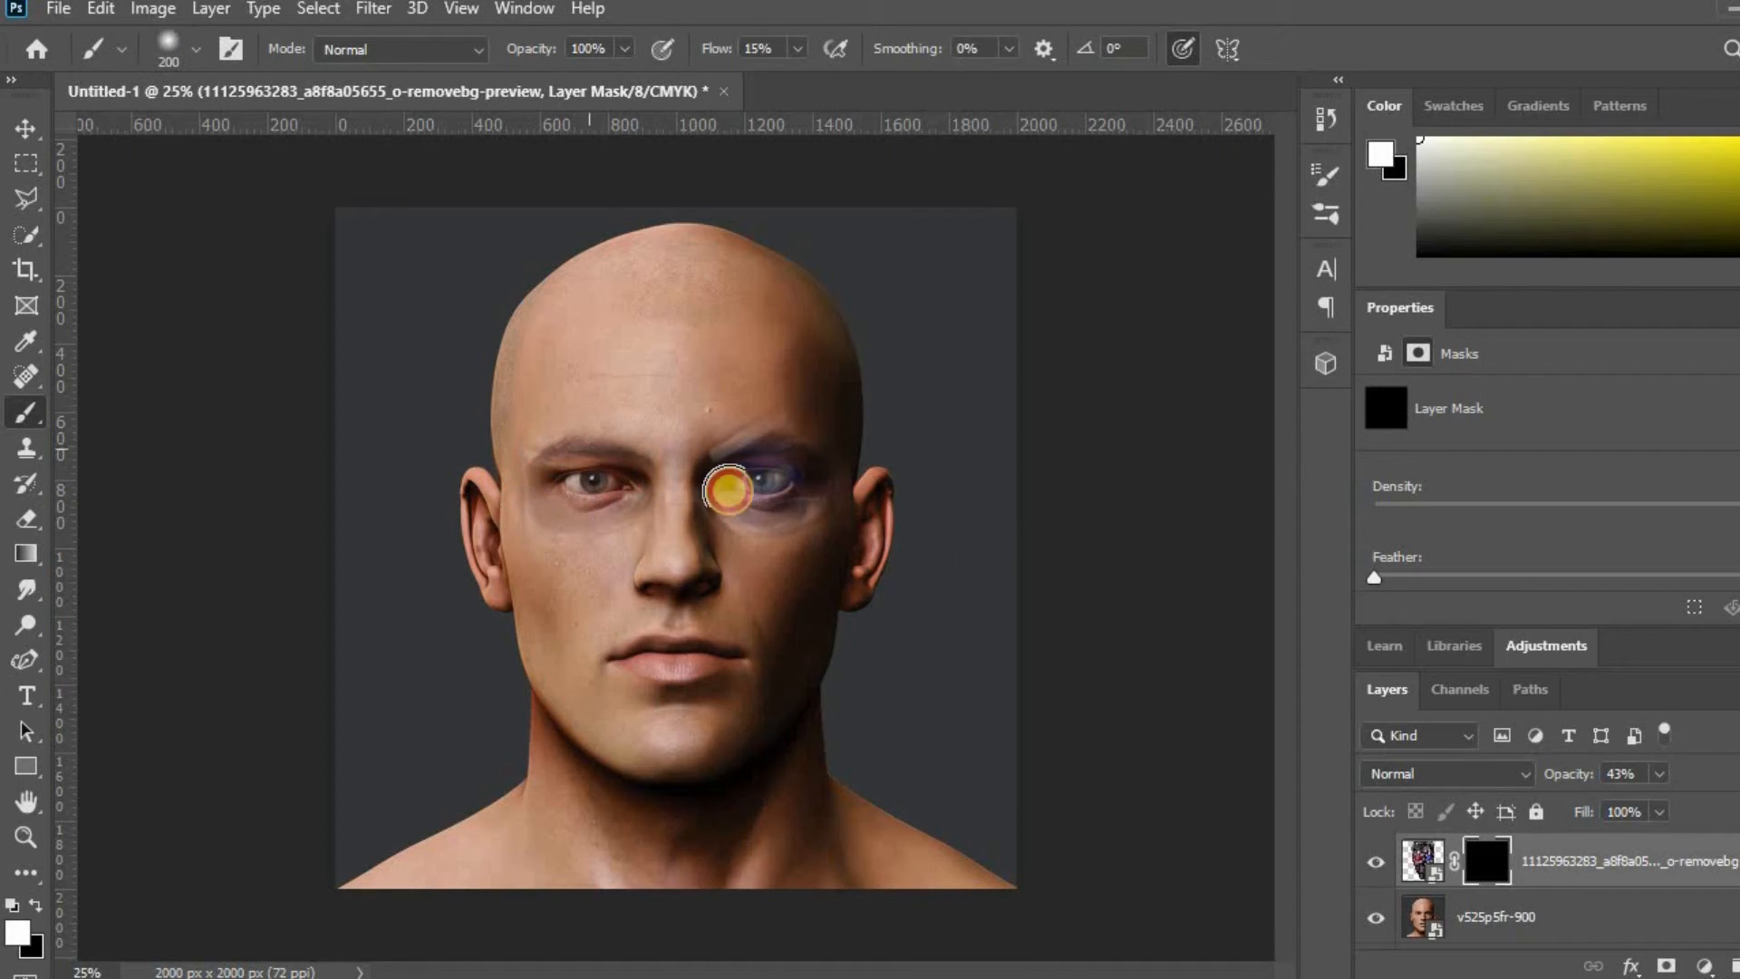
Step: Set the cyborg layer's opacity to 100% and paint its mask white over the blue-eye half, from forehead to chin
{"action": "left_click", "coordinate": [1660, 773]}
{"action": "left_click_drag", "start_coordinate": [1666, 806], "coordinate": [1731, 807]}
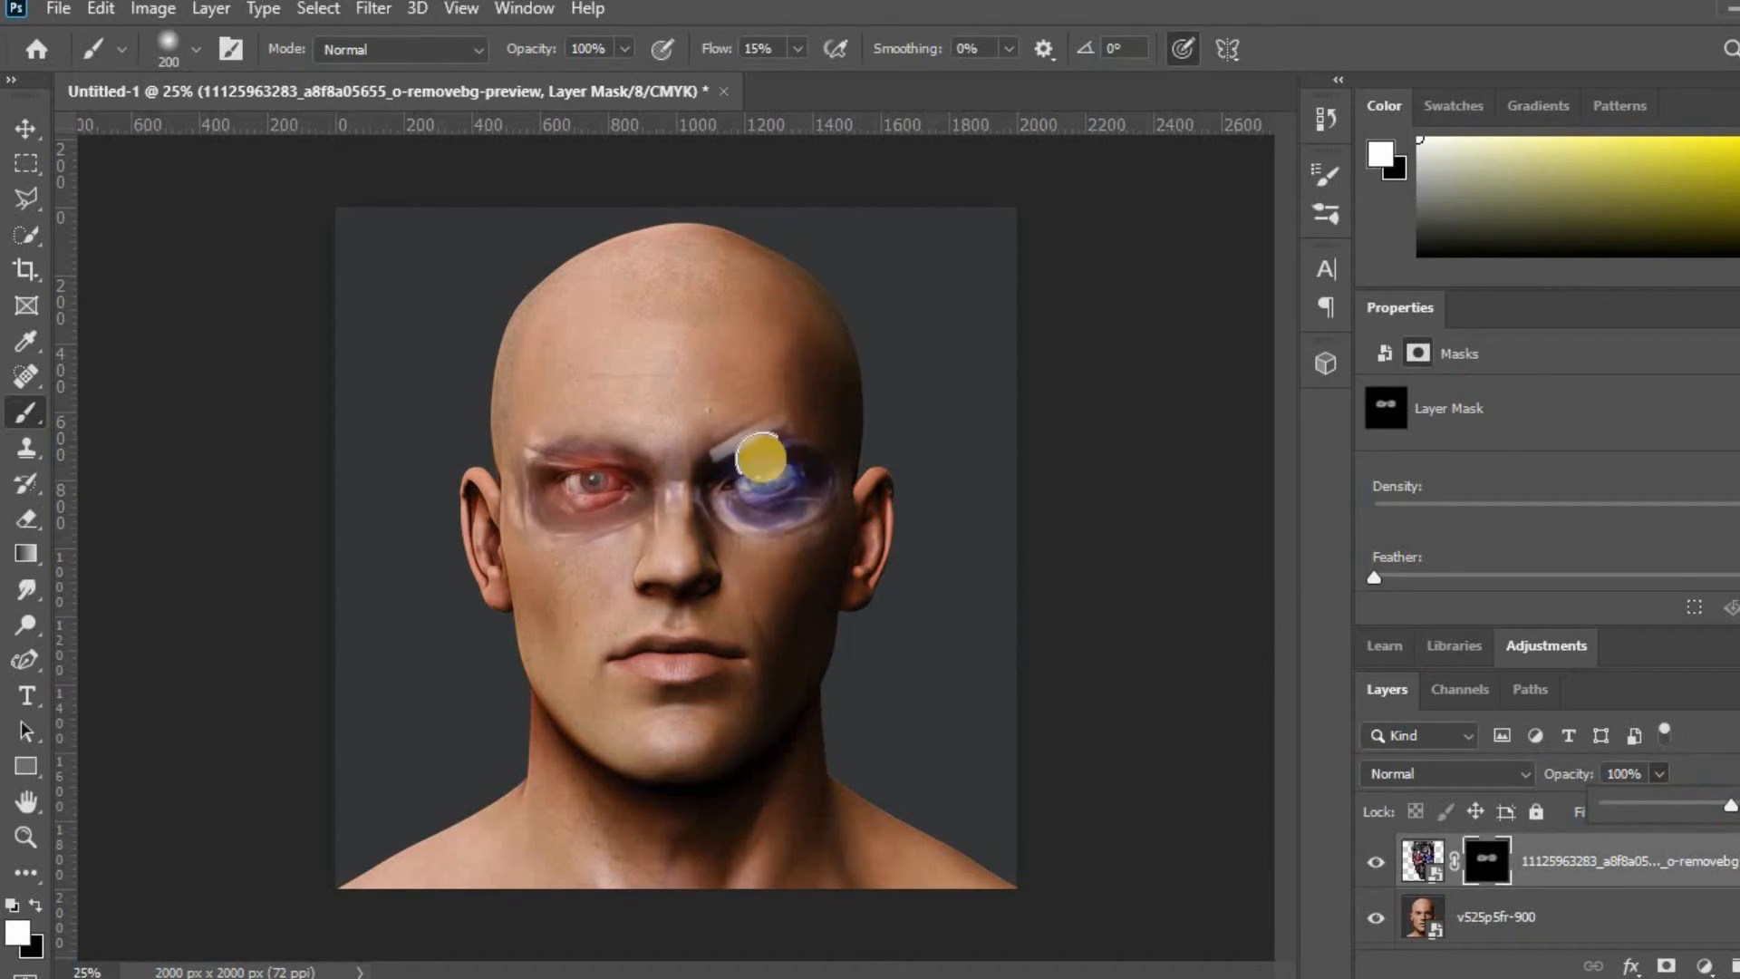
{"action": "mouse_move", "coordinate": [690, 447]}
{"action": "left_mouse_down"}
{"action": "mouse_move", "coordinate": [690, 316]}
{"action": "mouse_move", "coordinate": [691, 436]}
{"action": "mouse_move", "coordinate": [723, 326]}
{"action": "mouse_move", "coordinate": [800, 373]}
{"action": "mouse_move", "coordinate": [752, 360]}
{"action": "mouse_move", "coordinate": [712, 403]}
{"action": "mouse_move", "coordinate": [782, 378]}
{"action": "mouse_move", "coordinate": [828, 426]}
{"action": "mouse_move", "coordinate": [711, 404]}
{"action": "mouse_move", "coordinate": [727, 425]}
{"action": "mouse_move", "coordinate": [755, 369]}
{"action": "mouse_move", "coordinate": [727, 286]}
{"action": "mouse_move", "coordinate": [714, 335]}
{"action": "mouse_move", "coordinate": [706, 254]}
{"action": "mouse_move", "coordinate": [783, 305]}
{"action": "mouse_move", "coordinate": [834, 391]}
{"action": "mouse_move", "coordinate": [817, 400]}
{"action": "mouse_move", "coordinate": [823, 530]}
{"action": "mouse_move", "coordinate": [802, 623]}
{"action": "mouse_move", "coordinate": [759, 516]}
{"action": "mouse_move", "coordinate": [771, 590]}
{"action": "mouse_move", "coordinate": [732, 524]}
{"action": "mouse_move", "coordinate": [758, 578]}
{"action": "mouse_move", "coordinate": [789, 603]}
{"action": "mouse_move", "coordinate": [743, 547]}
{"action": "mouse_move", "coordinate": [808, 595]}
{"action": "mouse_move", "coordinate": [766, 716]}
{"action": "mouse_move", "coordinate": [790, 688]}
{"action": "mouse_move", "coordinate": [804, 644]}
{"action": "mouse_move", "coordinate": [732, 733]}
{"action": "mouse_move", "coordinate": [757, 715]}
{"action": "mouse_move", "coordinate": [705, 735]}
{"action": "mouse_move", "coordinate": [757, 722]}
{"action": "mouse_move", "coordinate": [816, 621]}
{"action": "mouse_move", "coordinate": [734, 601]}
{"action": "mouse_move", "coordinate": [711, 614]}
{"action": "mouse_move", "coordinate": [797, 614]}
{"action": "mouse_move", "coordinate": [797, 699]}
{"action": "mouse_move", "coordinate": [711, 761]}
{"action": "mouse_move", "coordinate": [814, 672]}
{"action": "left_mouse_up"}
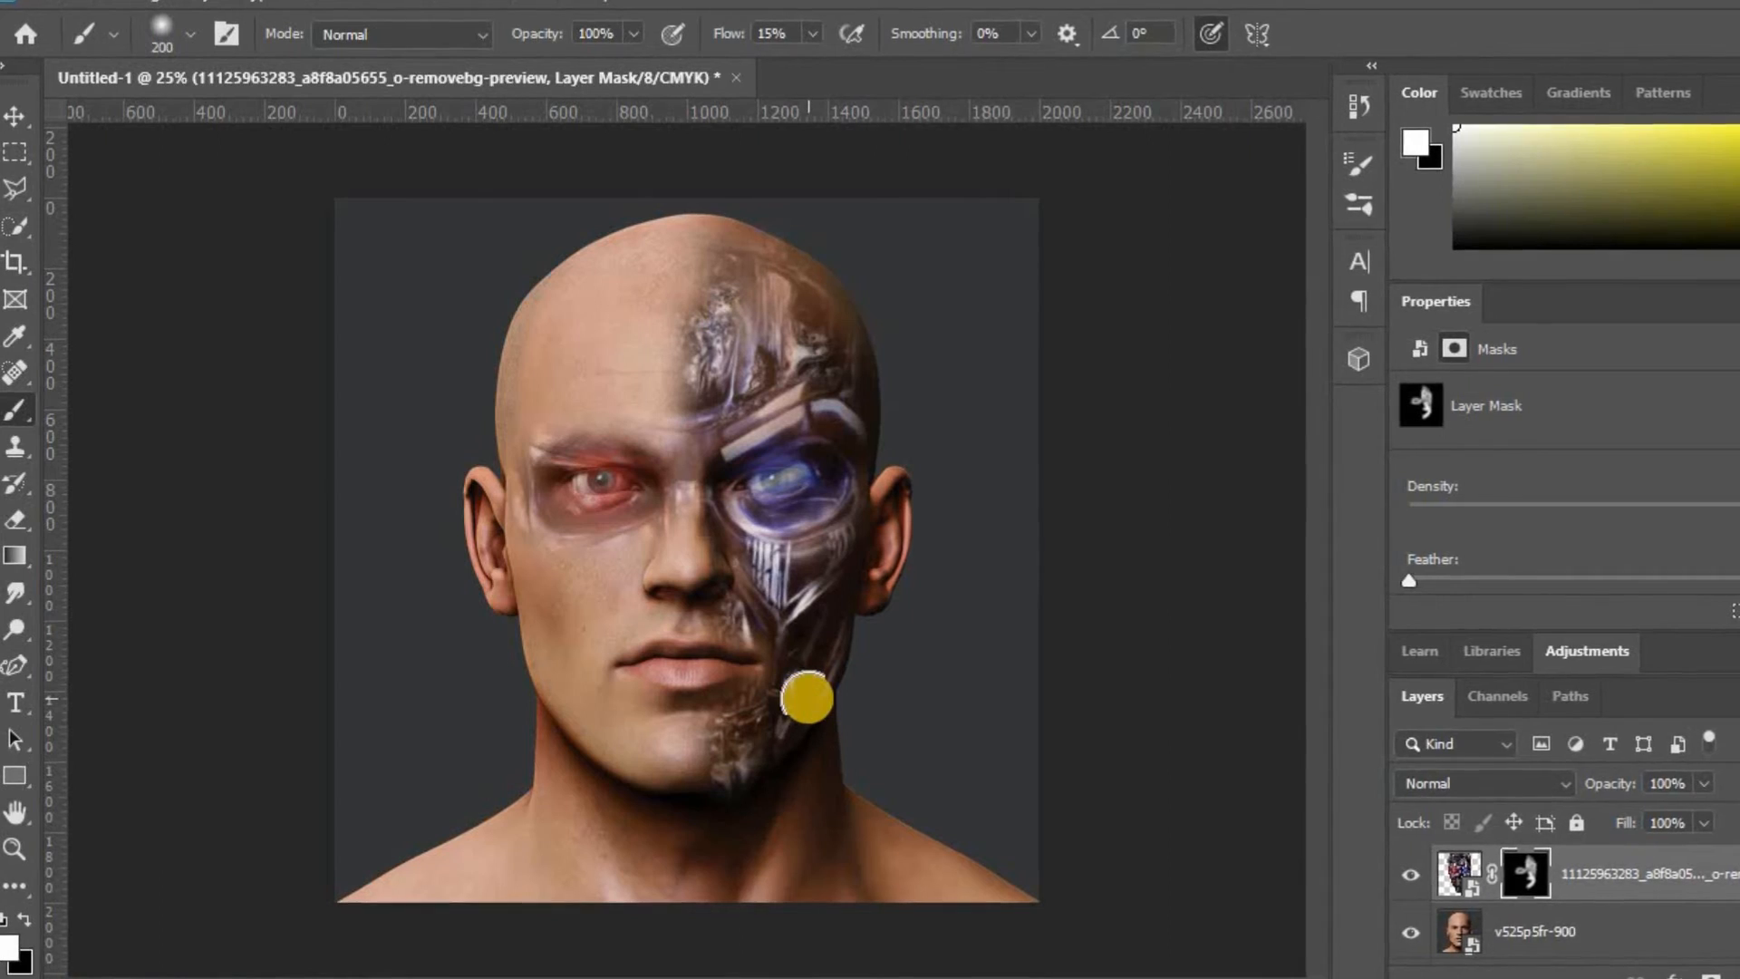
{"action": "mouse_move", "coordinate": [807, 698]}
{"action": "left_mouse_down"}
{"action": "mouse_move", "coordinate": [758, 750]}
{"action": "mouse_move", "coordinate": [788, 723]}
{"action": "left_mouse_up"}
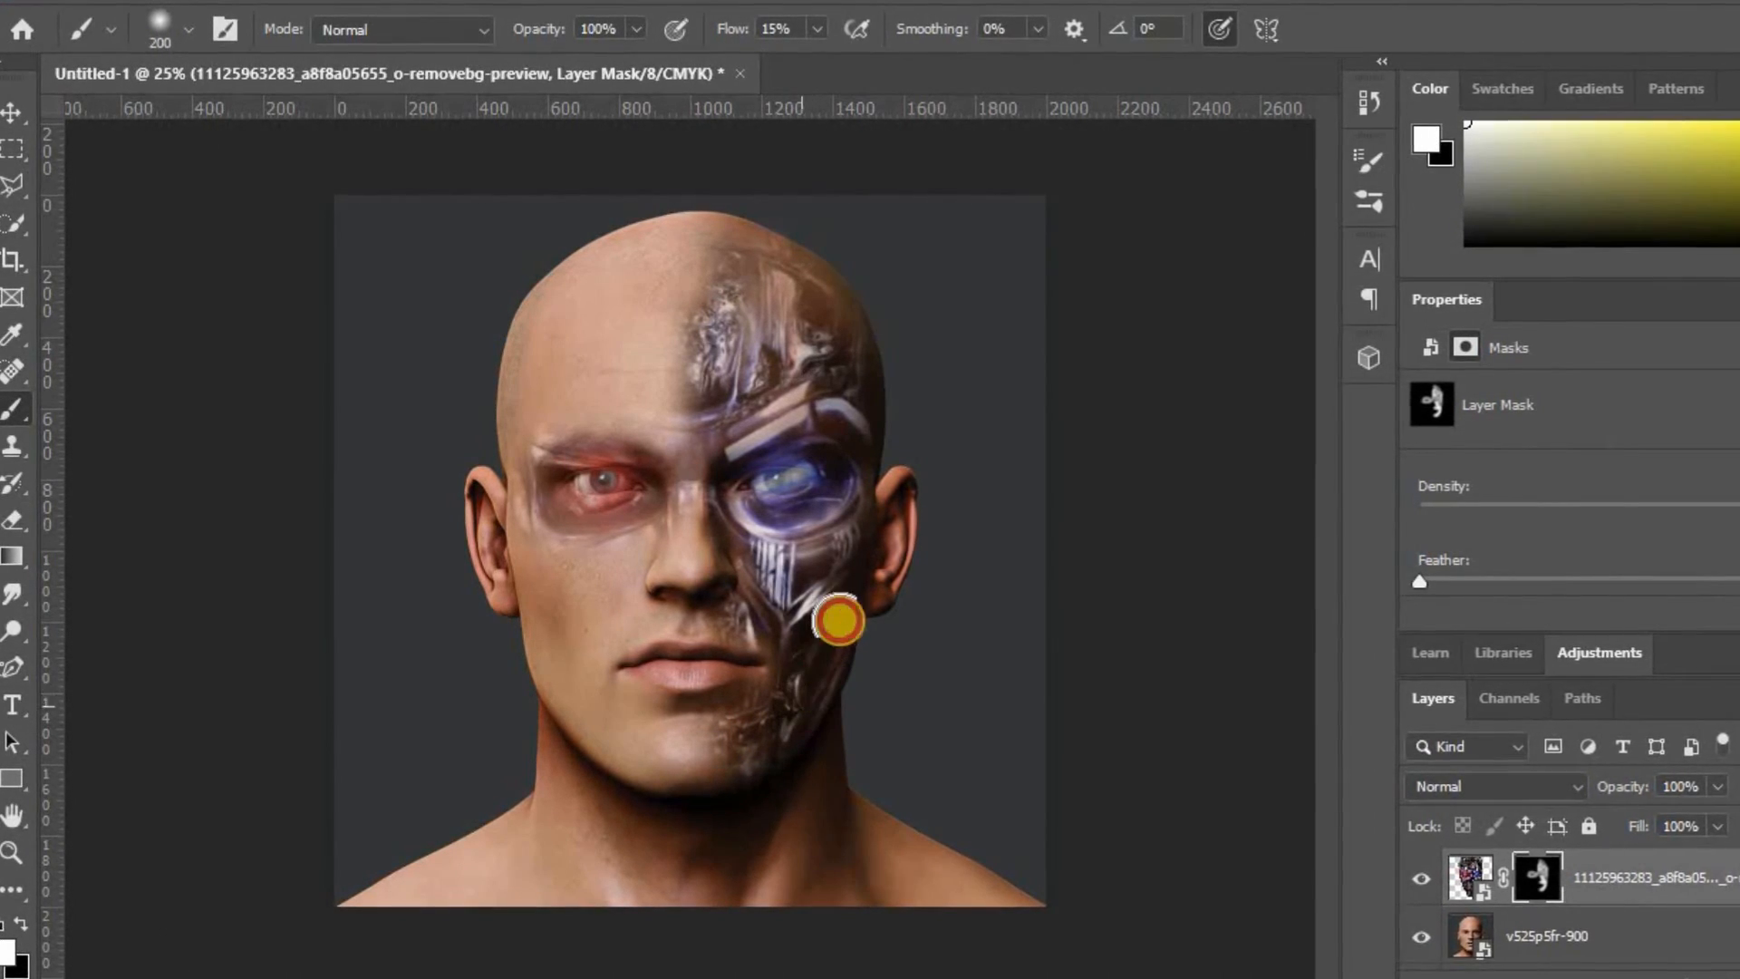
{"action": "mouse_move", "coordinate": [841, 590]}
{"action": "left_mouse_down"}
{"action": "mouse_move", "coordinate": [818, 447]}
{"action": "mouse_move", "coordinate": [819, 531]}
{"action": "mouse_move", "coordinate": [791, 392]}
{"action": "mouse_move", "coordinate": [805, 555]}
{"action": "mouse_move", "coordinate": [783, 402]}
{"action": "mouse_move", "coordinate": [808, 530]}
{"action": "mouse_move", "coordinate": [771, 449]}
{"action": "mouse_move", "coordinate": [813, 448]}
{"action": "mouse_move", "coordinate": [793, 517]}
{"action": "mouse_move", "coordinate": [808, 453]}
{"action": "mouse_move", "coordinate": [760, 510]}
{"action": "mouse_move", "coordinate": [783, 468]}
{"action": "mouse_move", "coordinate": [810, 480]}
{"action": "mouse_move", "coordinate": [779, 492]}
{"action": "mouse_move", "coordinate": [824, 478]}
{"action": "mouse_move", "coordinate": [766, 483]}
{"action": "mouse_move", "coordinate": [814, 459]}
{"action": "mouse_move", "coordinate": [779, 501]}
{"action": "left_mouse_up"}
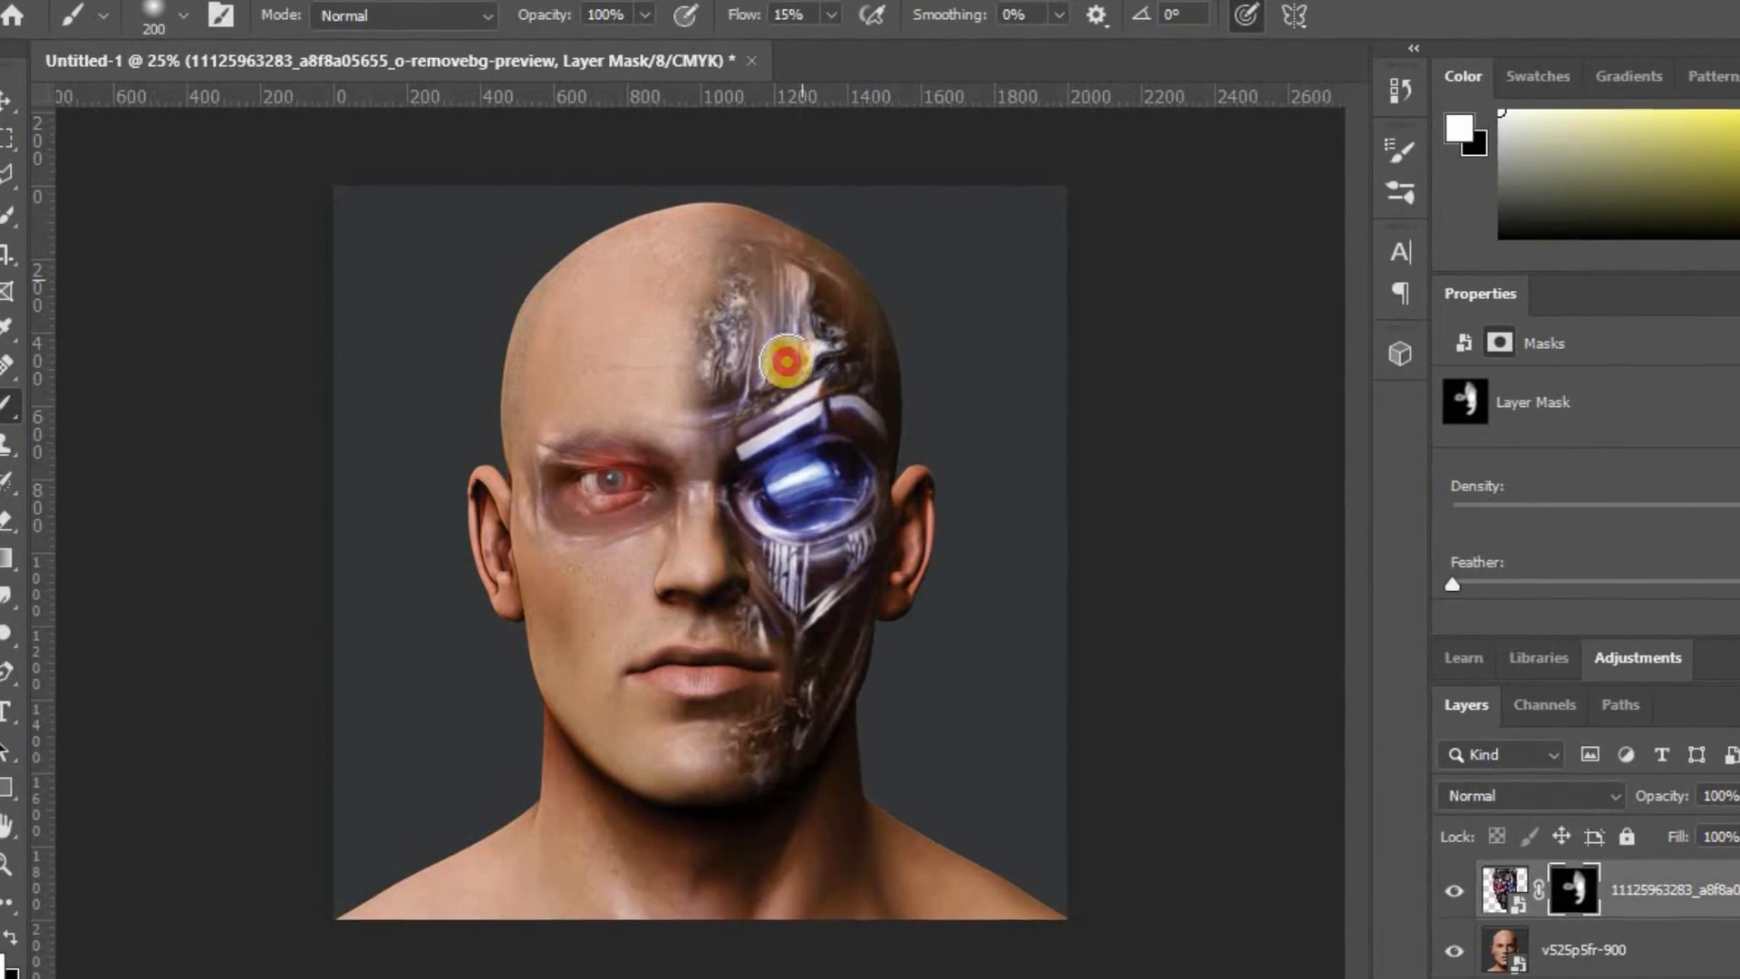
{"action": "left_click_drag", "start_coordinate": [785, 361], "coordinate": [782, 360]}
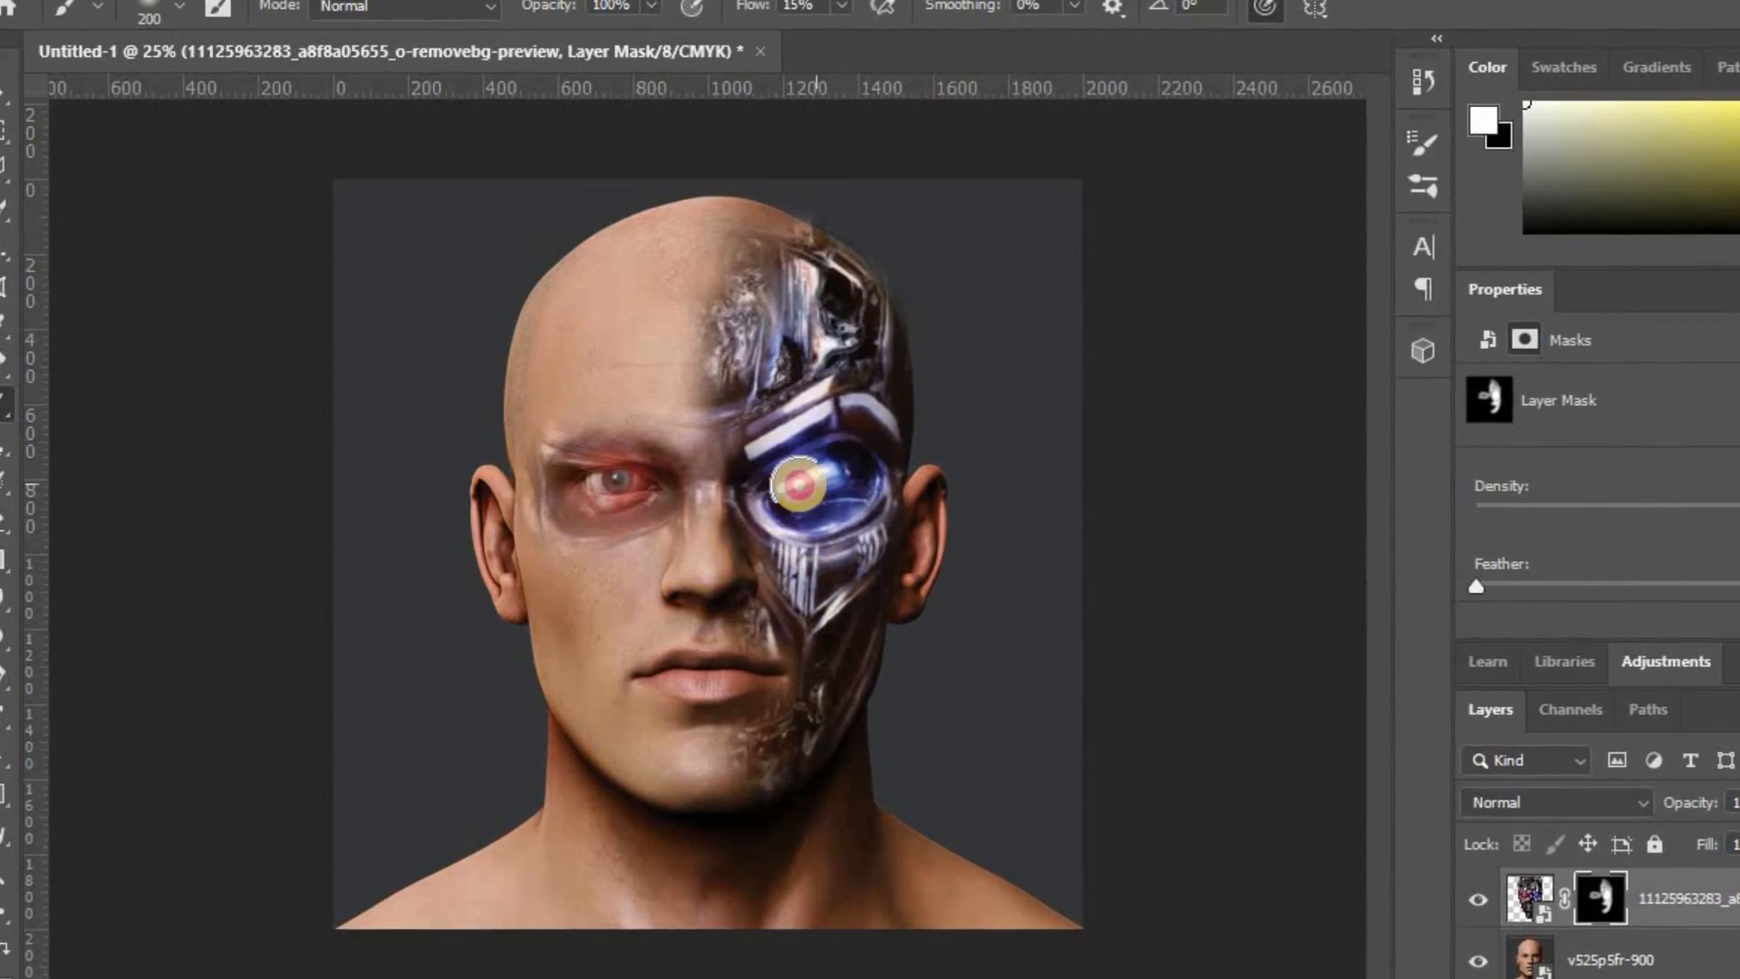
Step: Paint white on the mask to fully reveal the red eye, its metal surround and the bridge of the nose
{"action": "mouse_move", "coordinate": [755, 506]}
{"action": "left_mouse_down"}
{"action": "mouse_move", "coordinate": [608, 474]}
{"action": "mouse_move", "coordinate": [589, 488]}
{"action": "mouse_move", "coordinate": [658, 496]}
{"action": "mouse_move", "coordinate": [625, 463]}
{"action": "mouse_move", "coordinate": [587, 490]}
{"action": "mouse_move", "coordinate": [624, 503]}
{"action": "mouse_move", "coordinate": [643, 463]}
{"action": "mouse_move", "coordinate": [589, 495]}
{"action": "mouse_move", "coordinate": [654, 488]}
{"action": "mouse_move", "coordinate": [637, 462]}
{"action": "mouse_move", "coordinate": [606, 482]}
{"action": "mouse_move", "coordinate": [650, 503]}
{"action": "mouse_move", "coordinate": [636, 464]}
{"action": "mouse_move", "coordinate": [608, 463]}
{"action": "mouse_move", "coordinate": [616, 508]}
{"action": "mouse_move", "coordinate": [664, 465]}
{"action": "mouse_move", "coordinate": [576, 451]}
{"action": "mouse_move", "coordinate": [587, 507]}
{"action": "mouse_move", "coordinate": [646, 489]}
{"action": "mouse_move", "coordinate": [589, 448]}
{"action": "mouse_move", "coordinate": [576, 499]}
{"action": "mouse_move", "coordinate": [668, 491]}
{"action": "mouse_move", "coordinate": [574, 518]}
{"action": "mouse_move", "coordinate": [646, 517]}
{"action": "mouse_move", "coordinate": [614, 530]}
{"action": "mouse_move", "coordinate": [549, 533]}
{"action": "mouse_move", "coordinate": [594, 527]}
{"action": "mouse_move", "coordinate": [557, 454]}
{"action": "mouse_move", "coordinate": [580, 453]}
{"action": "mouse_move", "coordinate": [560, 453]}
{"action": "mouse_move", "coordinate": [686, 464]}
{"action": "left_mouse_up"}
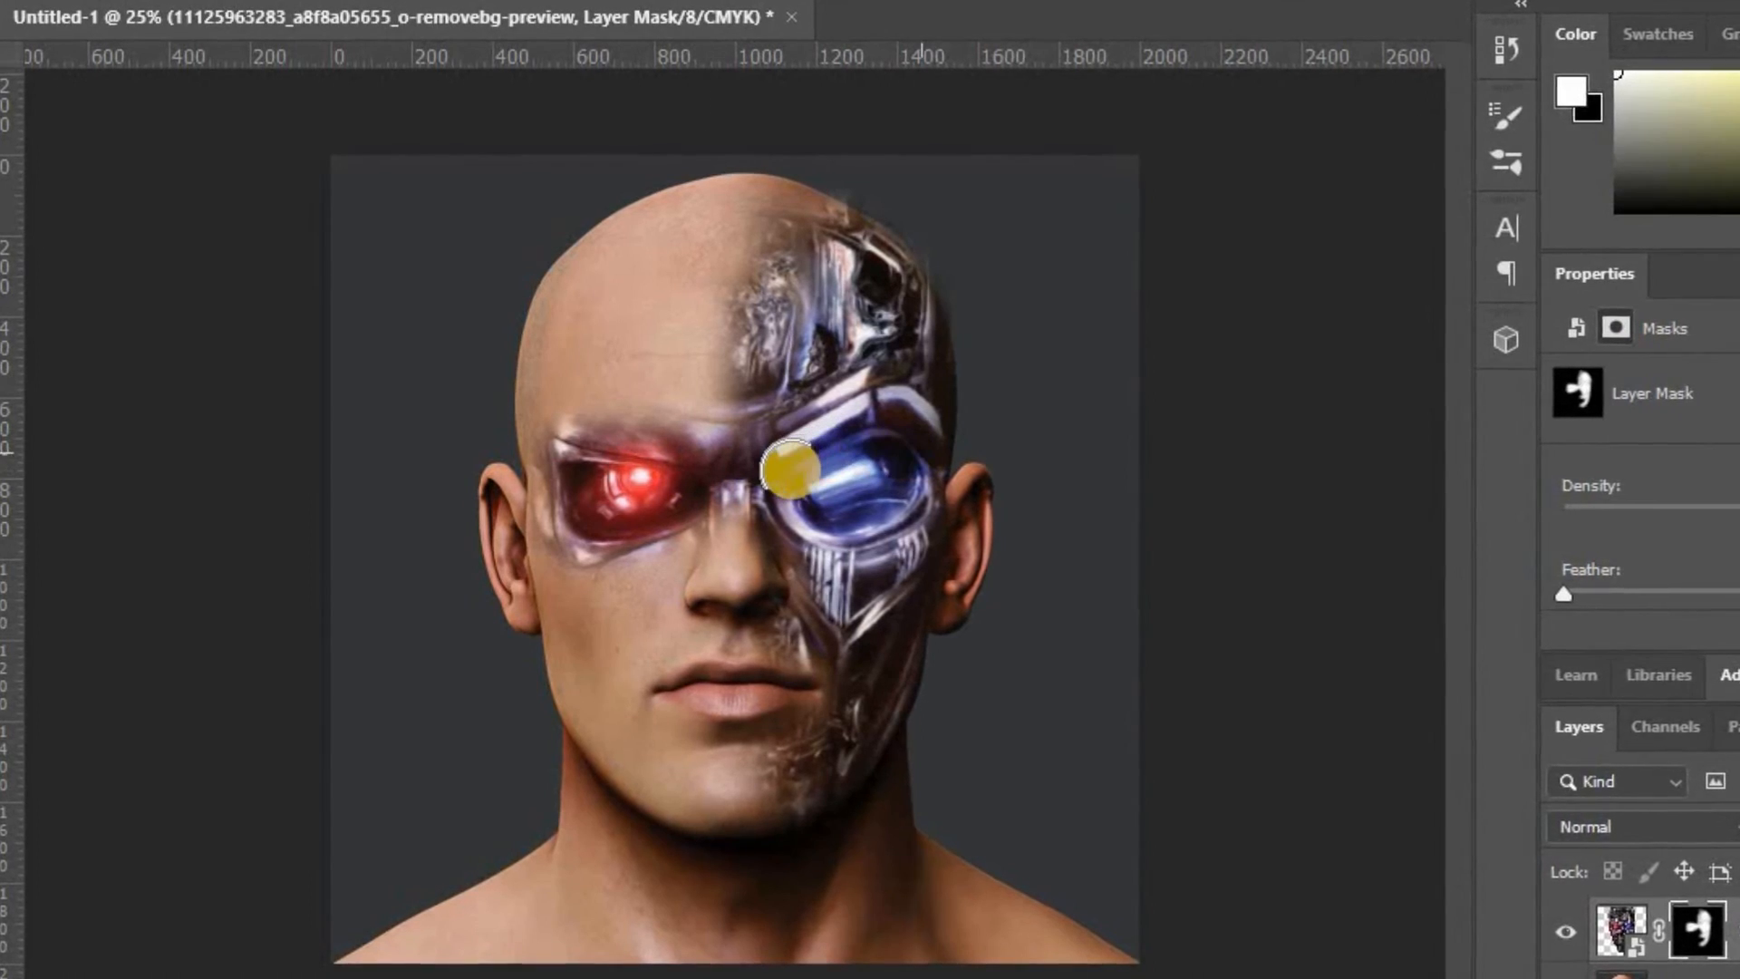
{"action": "mouse_move", "coordinate": [620, 515]}
{"action": "left_mouse_down"}
{"action": "mouse_move", "coordinate": [675, 494]}
{"action": "mouse_move", "coordinate": [604, 499]}
{"action": "mouse_move", "coordinate": [671, 467]}
{"action": "mouse_move", "coordinate": [602, 436]}
{"action": "mouse_move", "coordinate": [711, 435]}
{"action": "mouse_move", "coordinate": [594, 436]}
{"action": "mouse_move", "coordinate": [732, 432]}
{"action": "mouse_move", "coordinate": [622, 446]}
{"action": "mouse_move", "coordinate": [576, 505]}
{"action": "mouse_move", "coordinate": [632, 545]}
{"action": "left_mouse_up"}
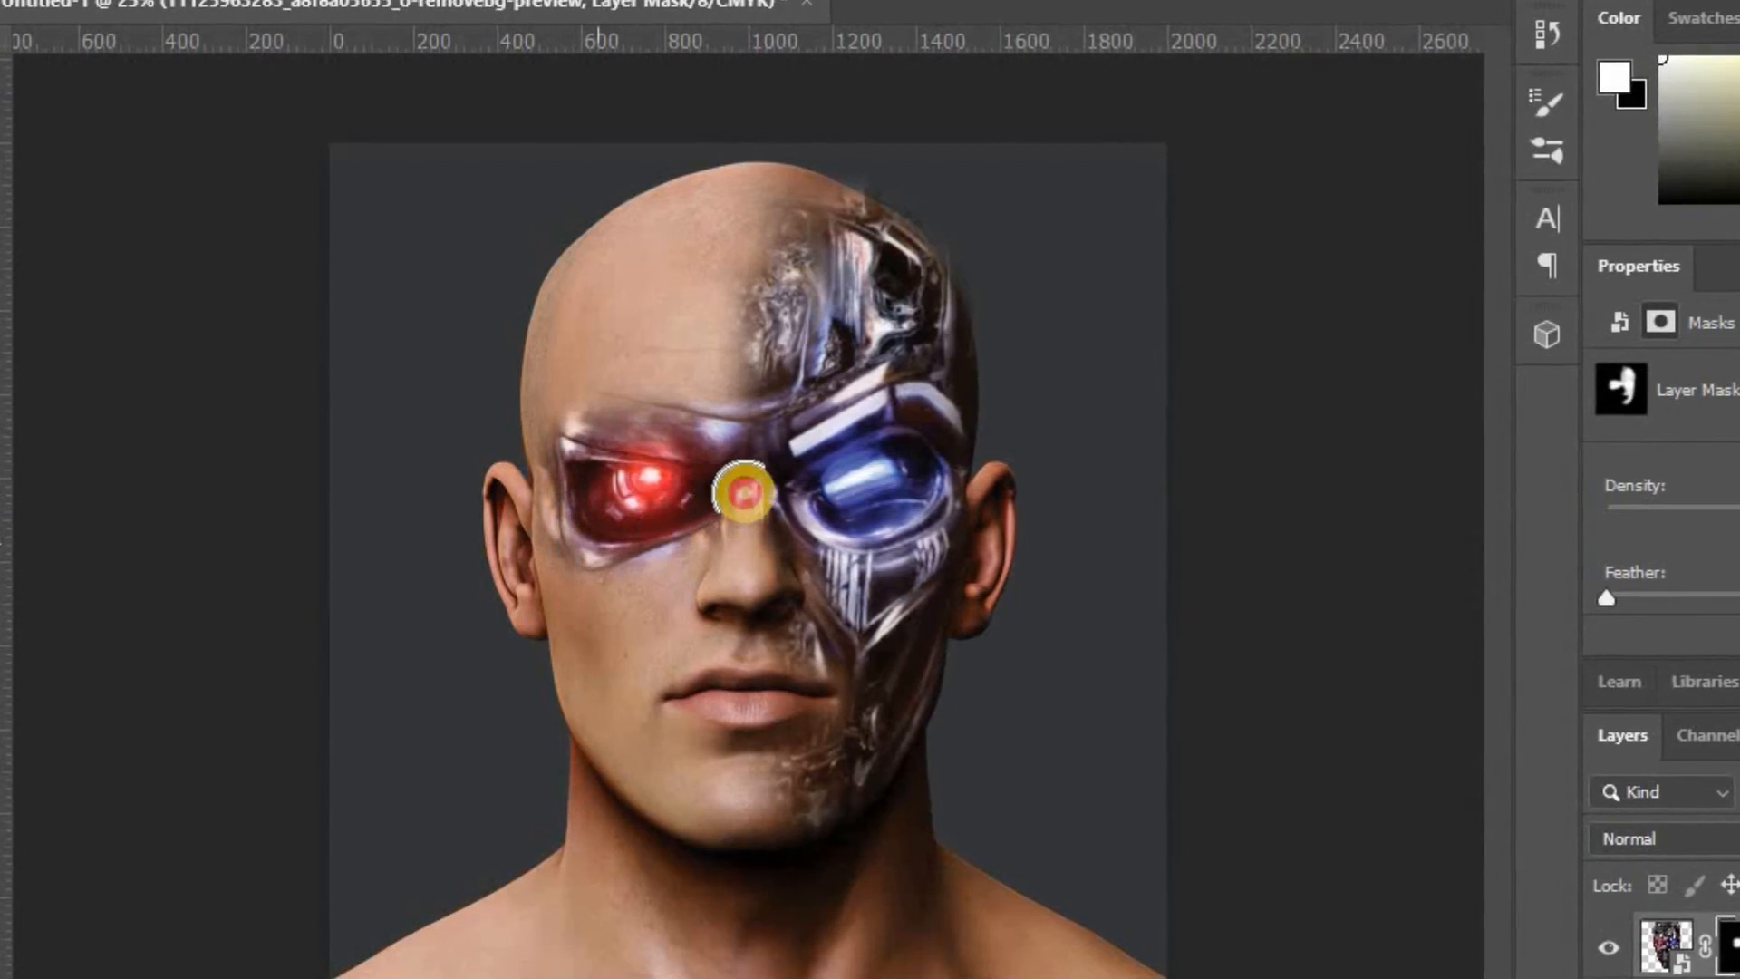
{"action": "mouse_move", "coordinate": [743, 493]}
{"action": "left_mouse_down"}
{"action": "mouse_move", "coordinate": [633, 484]}
{"action": "mouse_move", "coordinate": [693, 484]}
{"action": "left_mouse_up"}
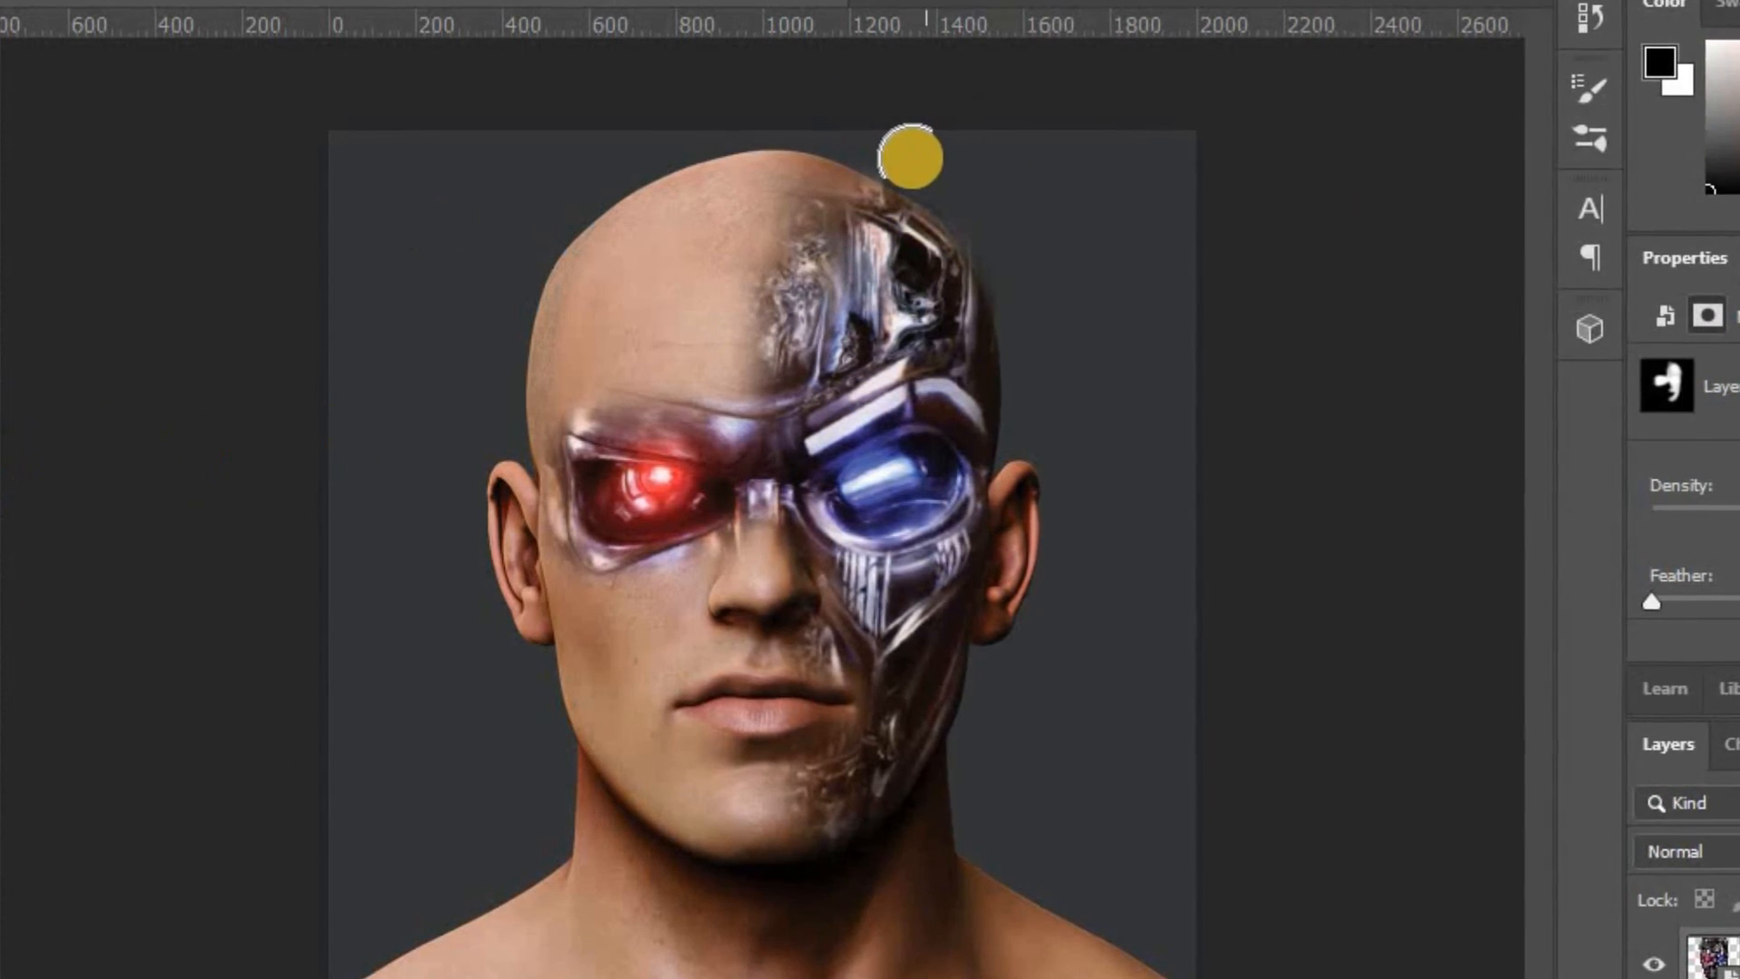
Step: Paint black on the mask along the skull, jaw and ear to hide cyborg parts spilling past the head's outline
{"action": "left_click", "coordinate": [944, 175]}
{"action": "mouse_move", "coordinate": [901, 136]}
{"action": "left_mouse_down"}
{"action": "mouse_move", "coordinate": [989, 215]}
{"action": "mouse_move", "coordinate": [882, 152]}
{"action": "mouse_move", "coordinate": [999, 203]}
{"action": "mouse_move", "coordinate": [894, 153]}
{"action": "mouse_move", "coordinate": [1001, 243]}
{"action": "mouse_move", "coordinate": [983, 197]}
{"action": "mouse_move", "coordinate": [1047, 314]}
{"action": "mouse_move", "coordinate": [1021, 253]}
{"action": "mouse_move", "coordinate": [1053, 358]}
{"action": "mouse_move", "coordinate": [996, 220]}
{"action": "mouse_move", "coordinate": [1049, 382]}
{"action": "mouse_move", "coordinate": [1012, 245]}
{"action": "mouse_move", "coordinate": [907, 168]}
{"action": "mouse_move", "coordinate": [811, 139]}
{"action": "mouse_move", "coordinate": [925, 188]}
{"action": "left_mouse_up"}
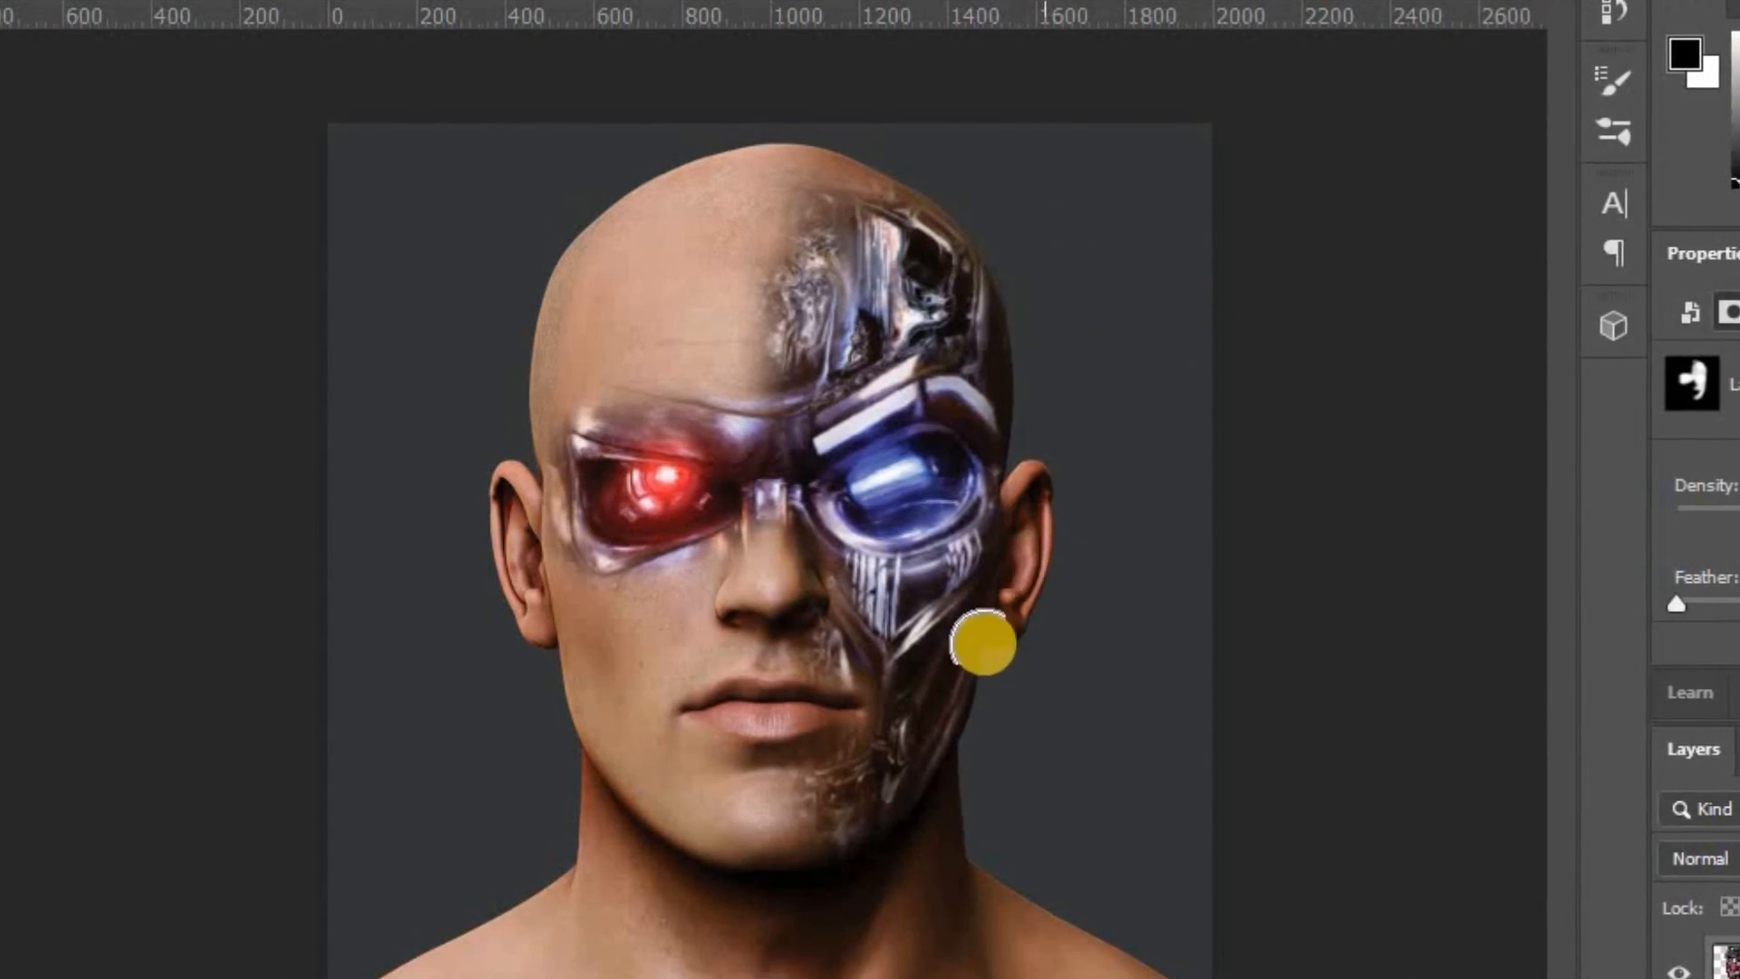
{"action": "mouse_move", "coordinate": [881, 882]}
{"action": "left_mouse_down"}
{"action": "mouse_move", "coordinate": [839, 895]}
{"action": "mouse_move", "coordinate": [897, 876]}
{"action": "mouse_move", "coordinate": [839, 894]}
{"action": "mouse_move", "coordinate": [894, 858]}
{"action": "mouse_move", "coordinate": [835, 902]}
{"action": "mouse_move", "coordinate": [914, 862]}
{"action": "mouse_move", "coordinate": [816, 901]}
{"action": "left_mouse_up"}
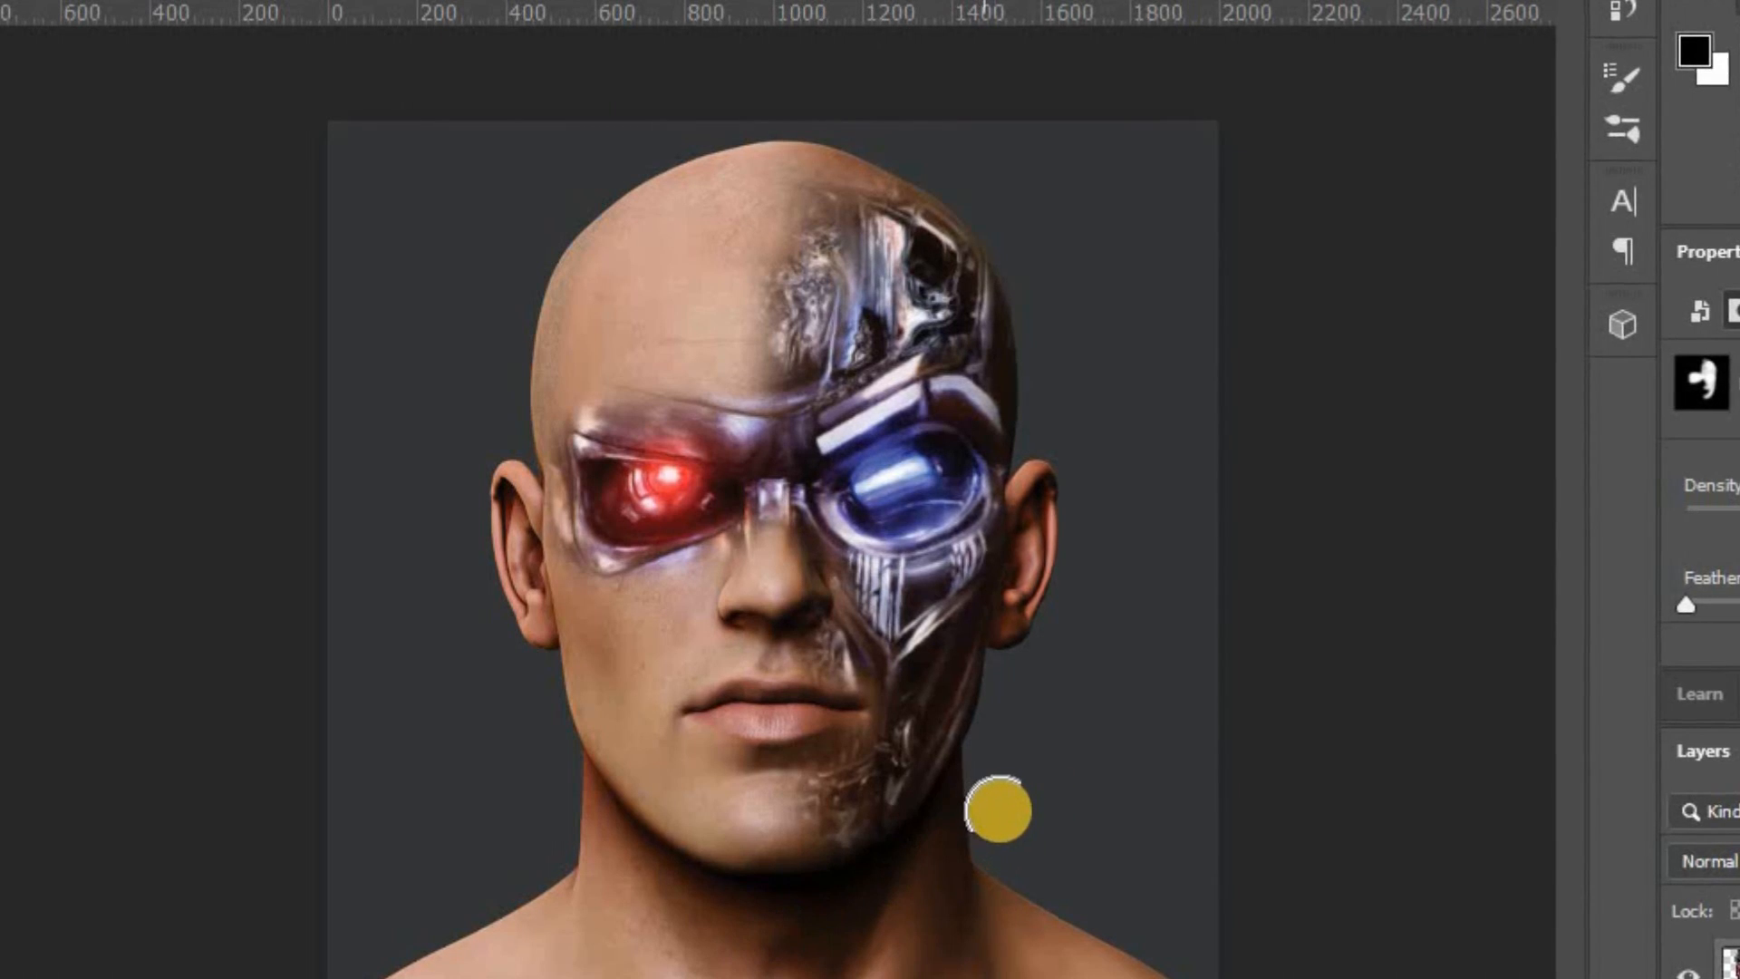
{"action": "mouse_move", "coordinate": [839, 906]}
{"action": "left_mouse_down"}
{"action": "mouse_move", "coordinate": [858, 879]}
{"action": "mouse_move", "coordinate": [942, 857]}
{"action": "mouse_move", "coordinate": [824, 886]}
{"action": "mouse_move", "coordinate": [970, 821]}
{"action": "left_mouse_up"}
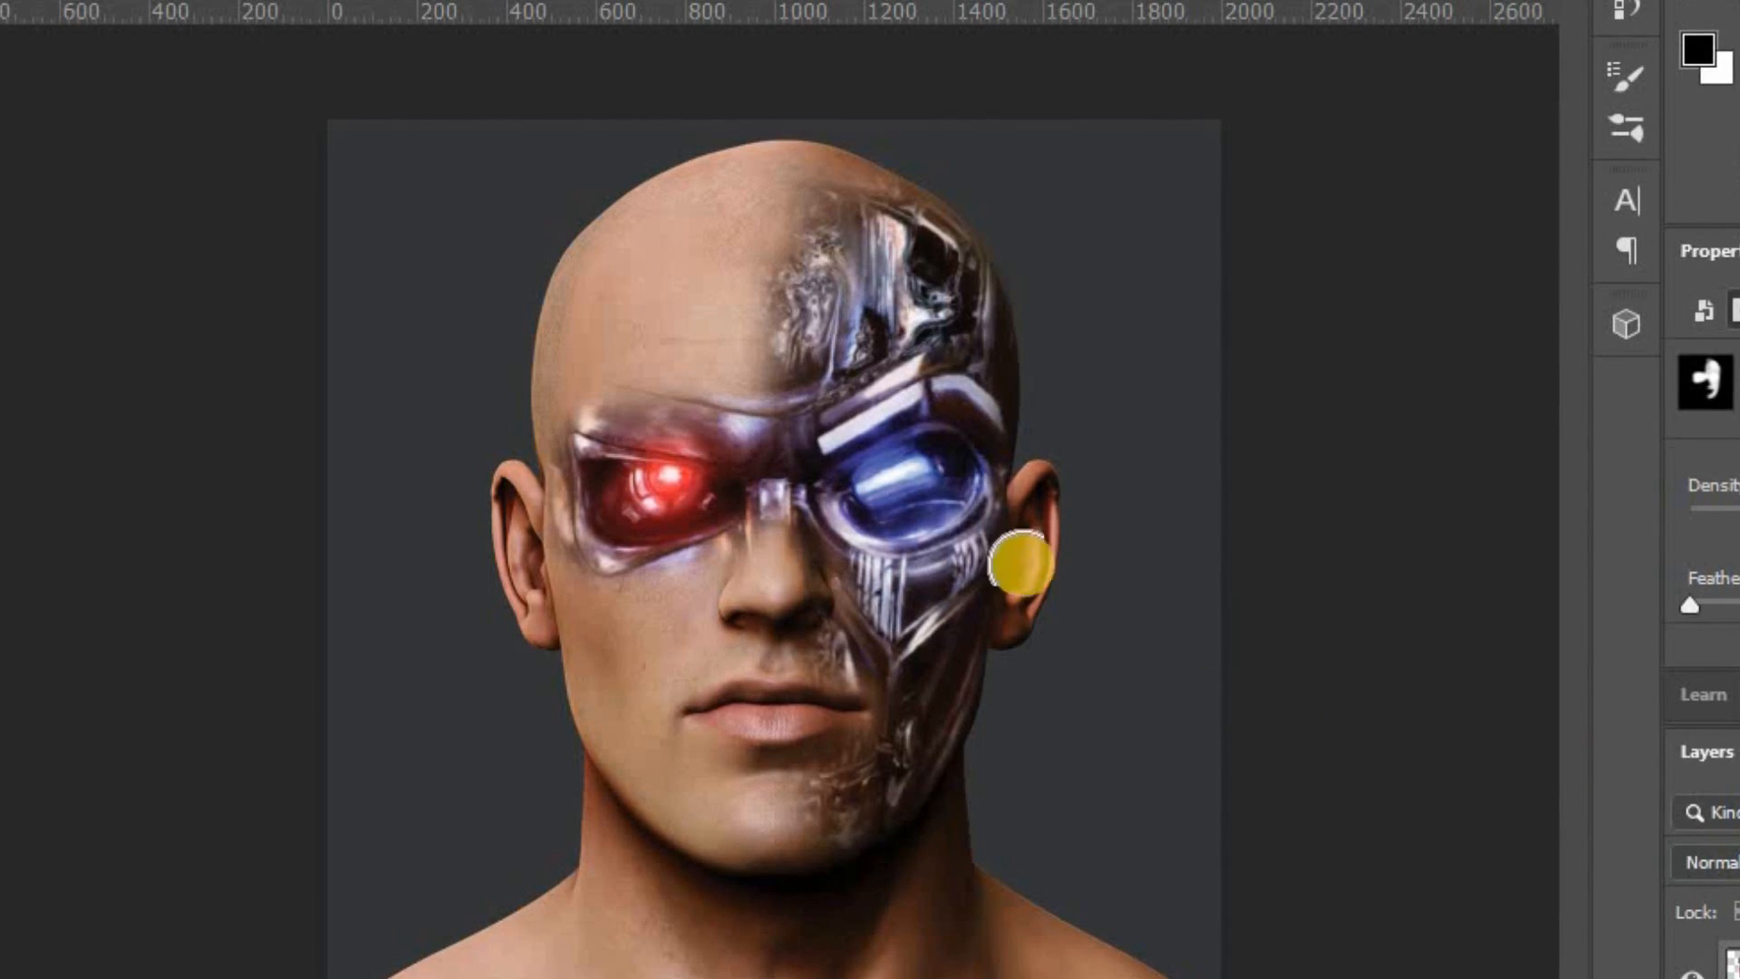
{"action": "left_click", "coordinate": [1019, 563]}
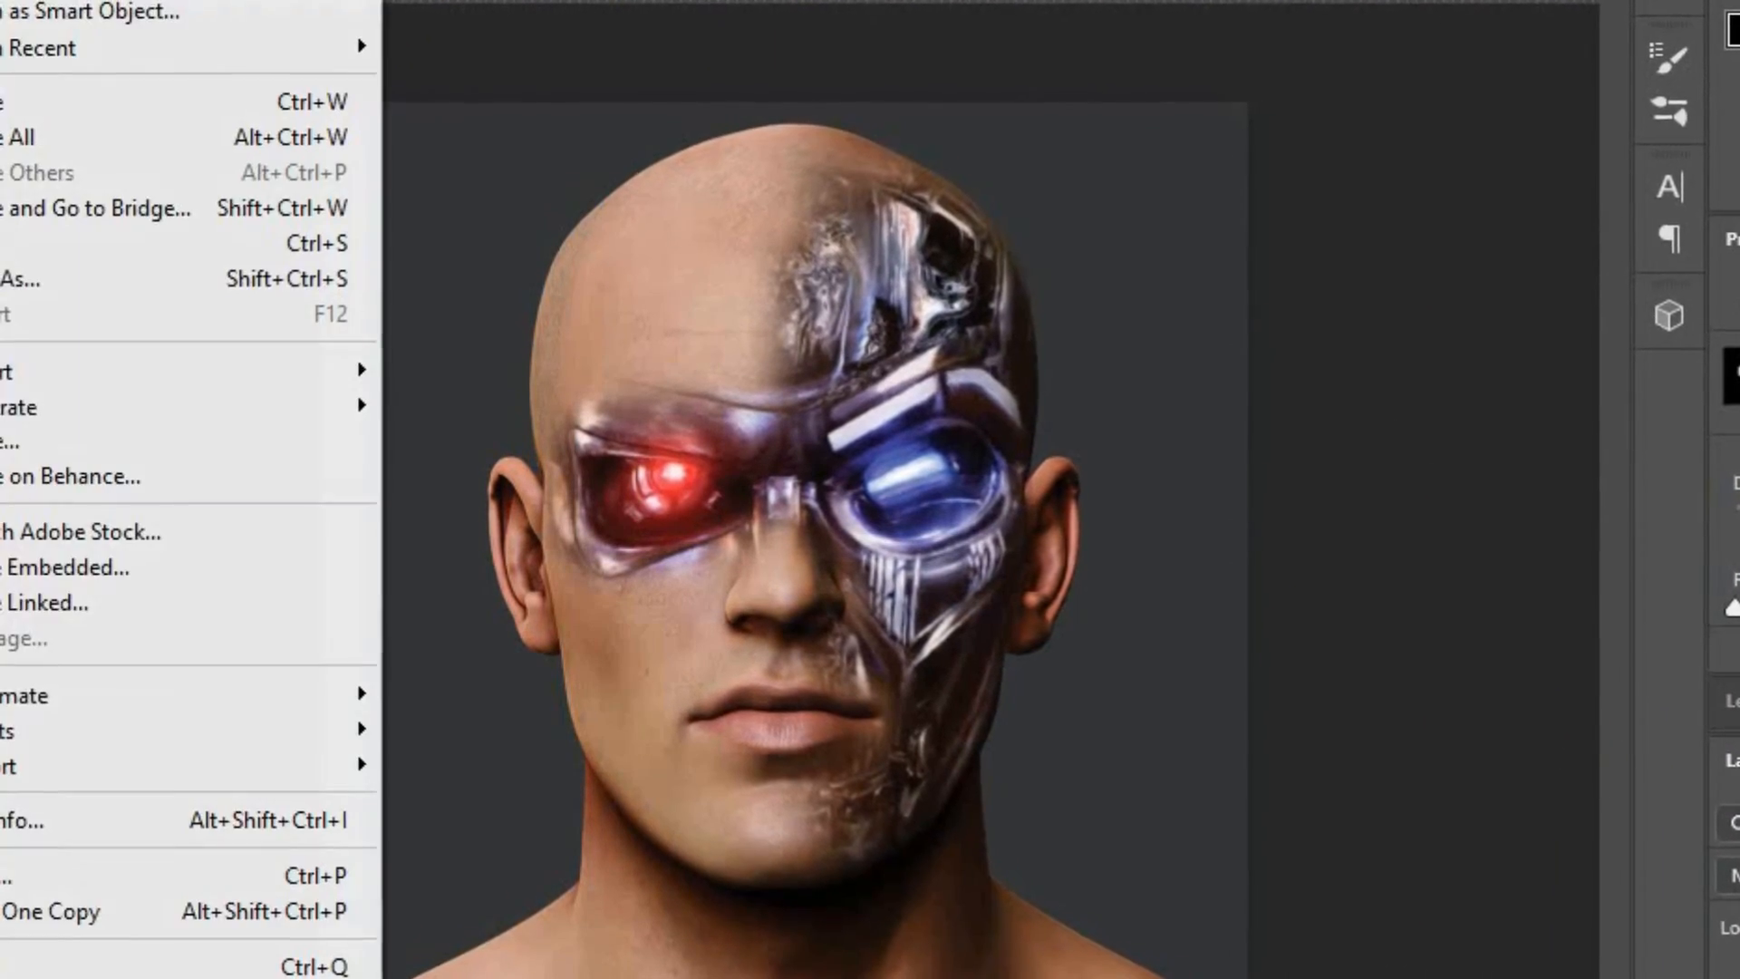
{"action": "left_click", "coordinate": [824, 167]}
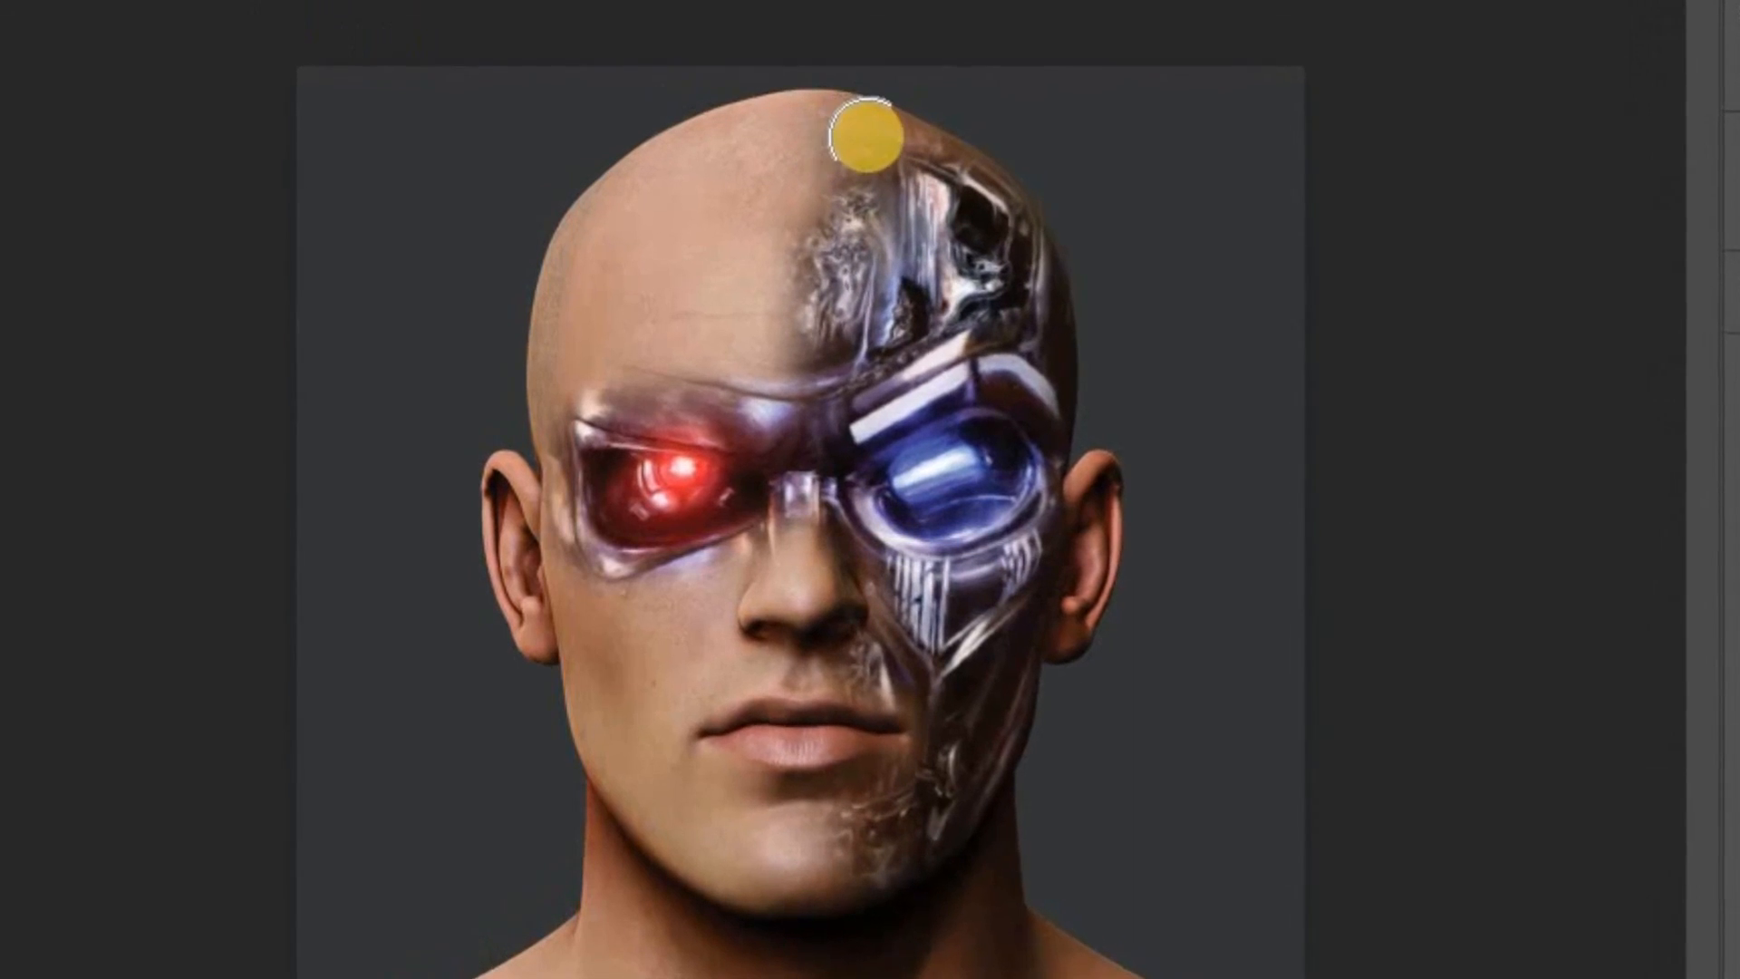